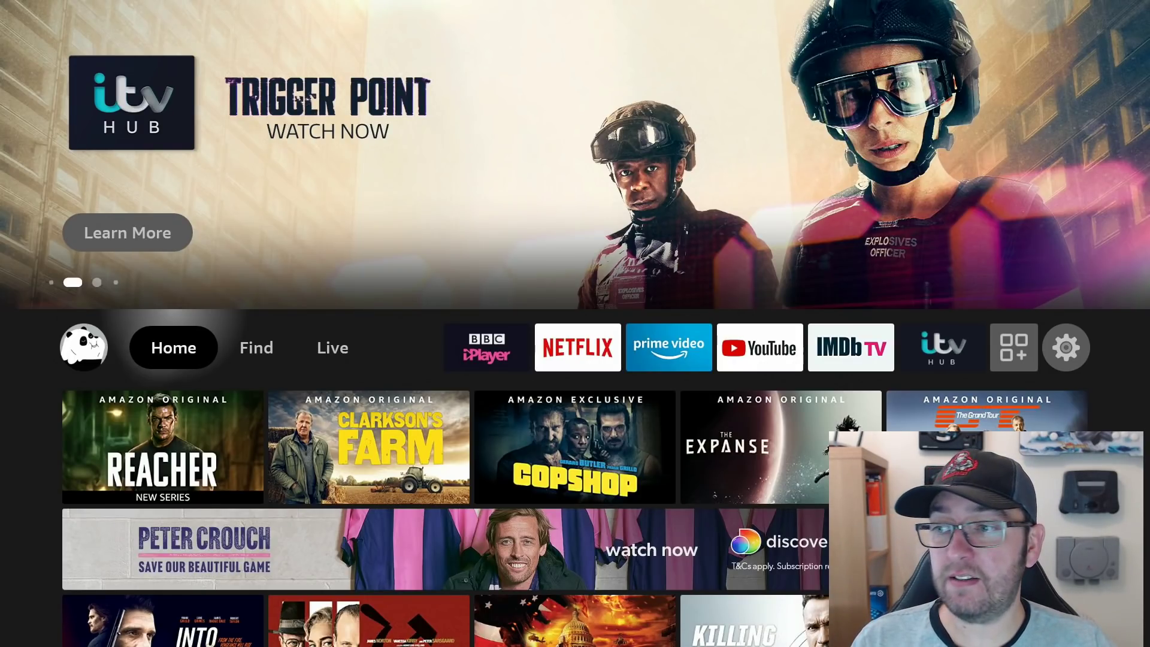
# - Turn Navigation Sounds OFF under Display & Sounds › Audio and back out to the Settings grid
pyautogui.press('Right')
pyautogui.press('Right')
pyautogui.press('Right')
pyautogui.press('Right')
pyautogui.press('Right')
pyautogui.press('Right')
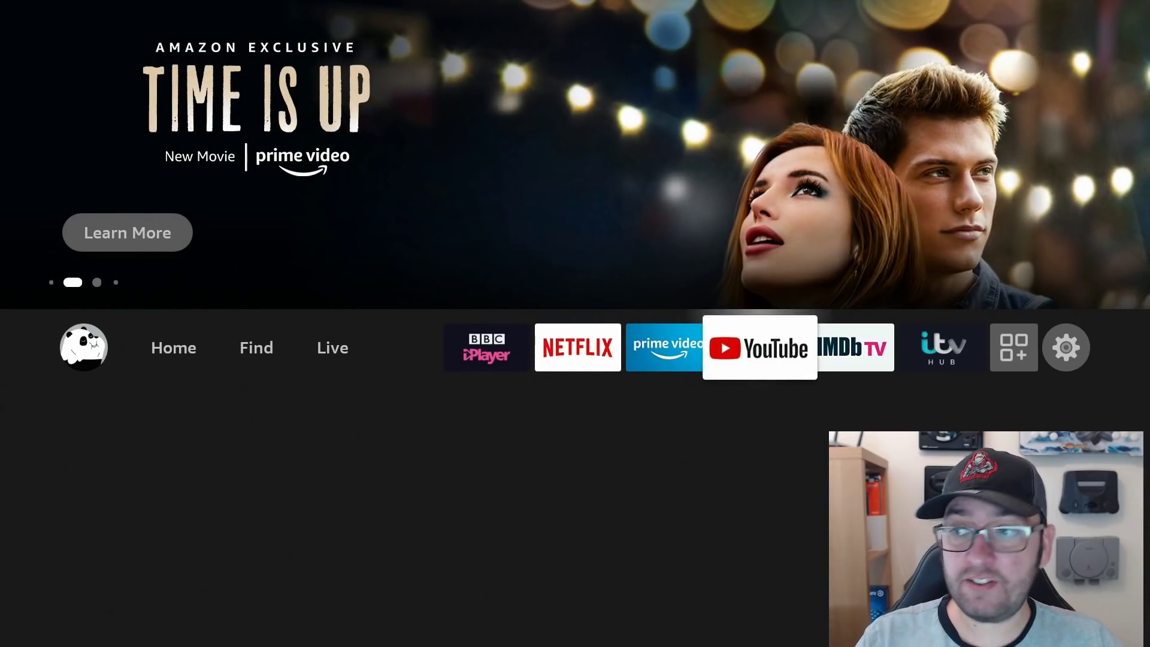
pyautogui.press('Right')
pyautogui.press('Right')
pyautogui.press('Right')
pyautogui.press('Right')
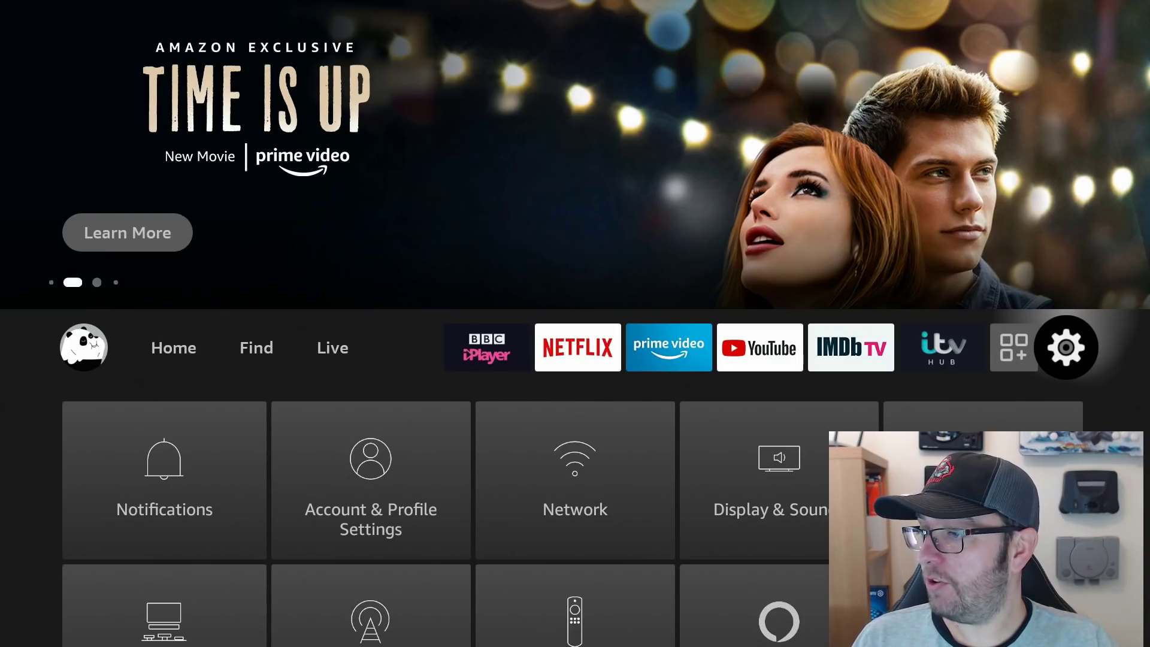
pyautogui.press('Down')
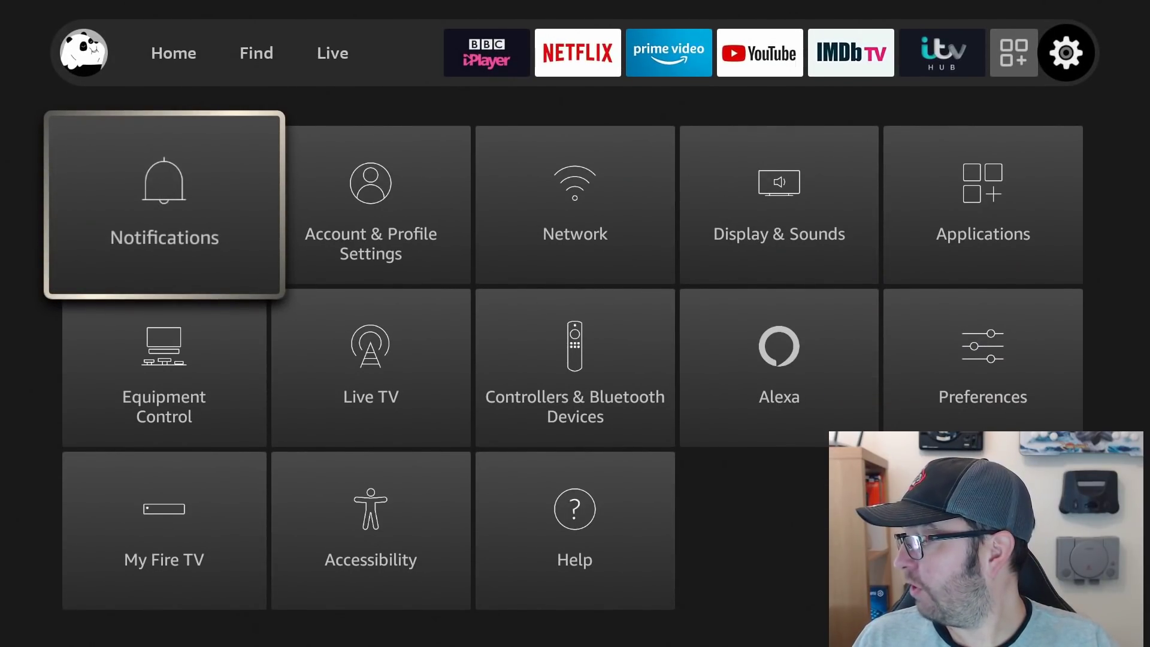
pyautogui.press('Right')
pyautogui.press('Right')
pyautogui.press('Right')
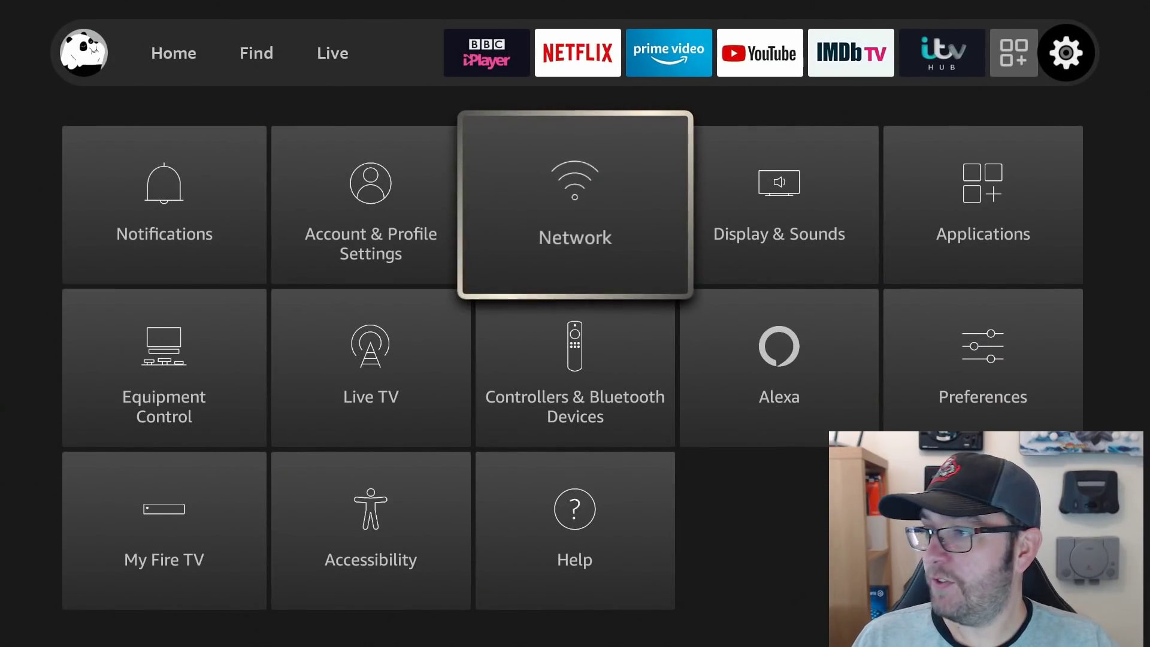
pyautogui.press('Left')
pyautogui.press('Right')
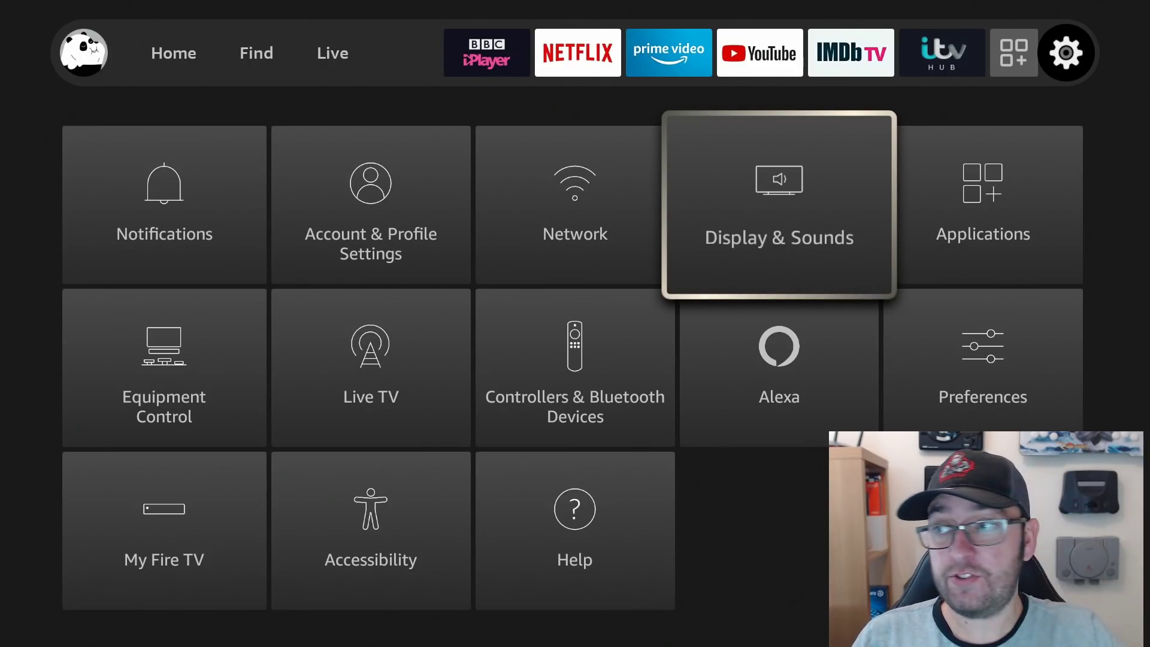
pyautogui.press('Return')
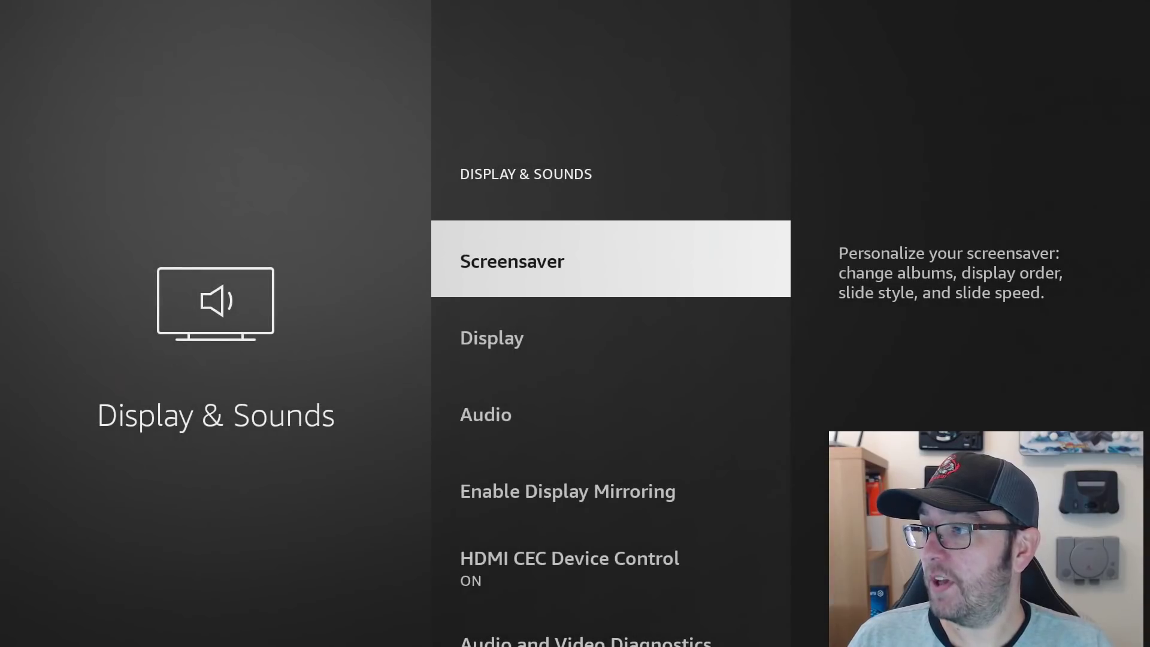
pyautogui.press('Escape')
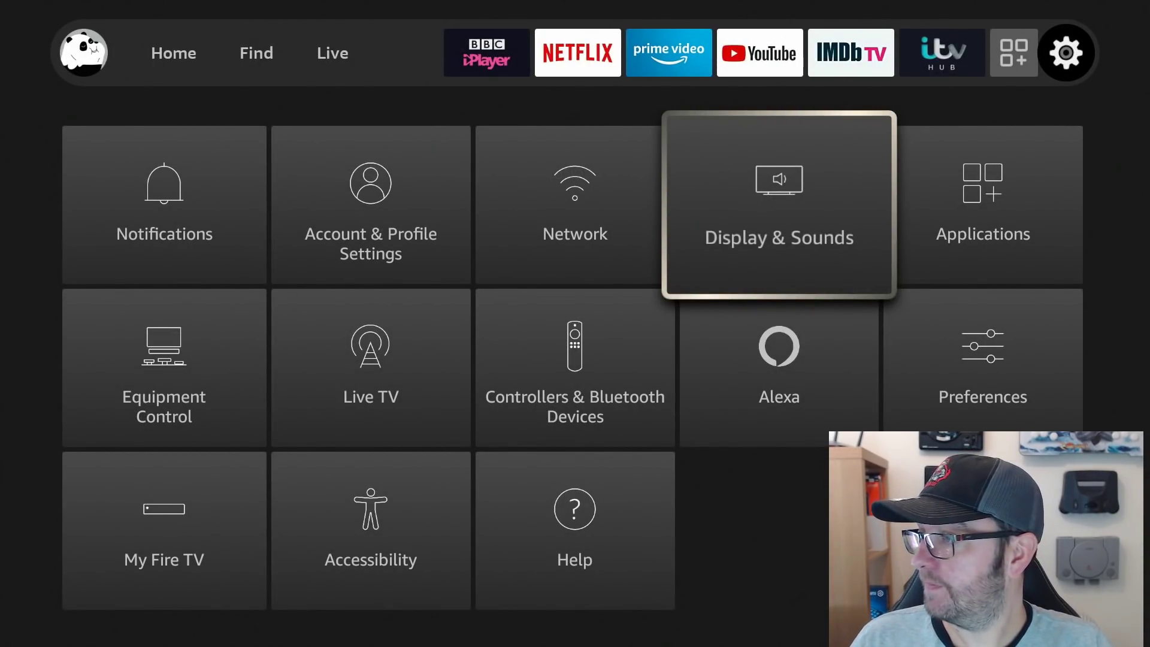
pyautogui.press('Return')
pyautogui.press('Down')
pyautogui.press('Down')
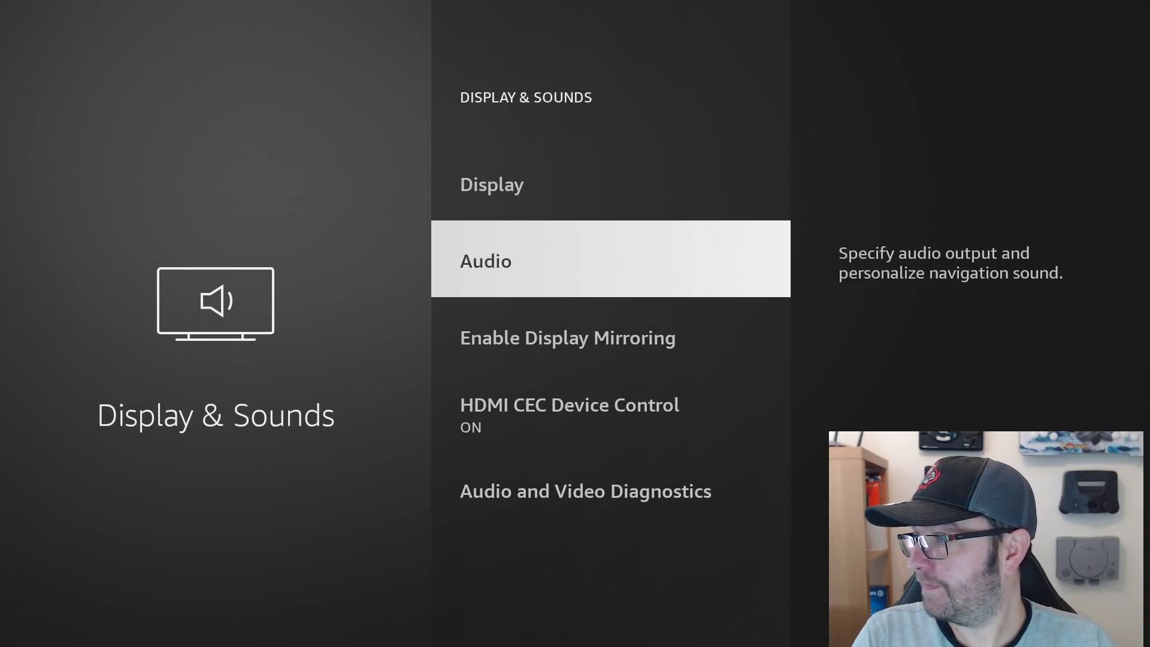
pyautogui.press('Return')
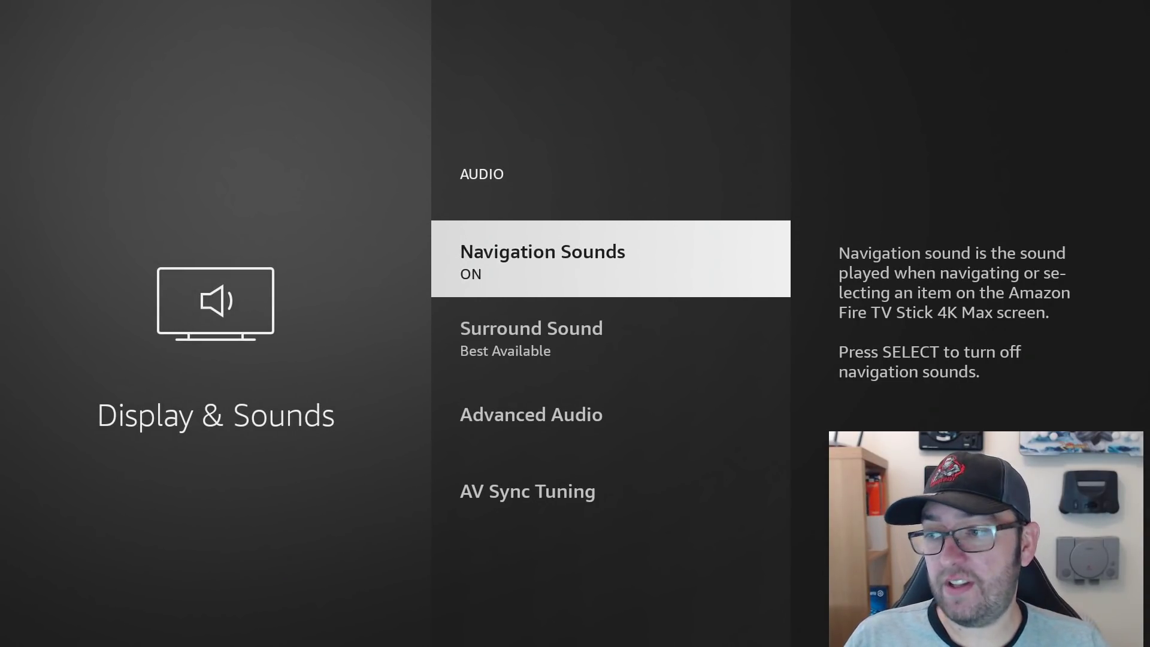
pyautogui.press('Return')
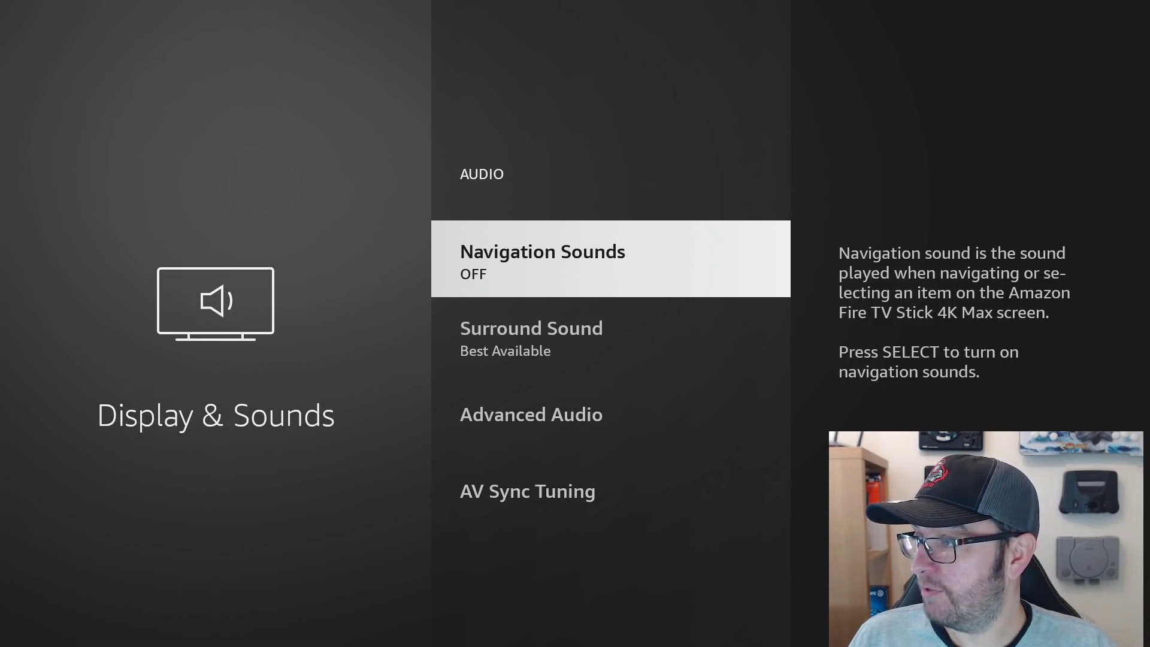
pyautogui.press('Escape')
pyautogui.press('Escape')
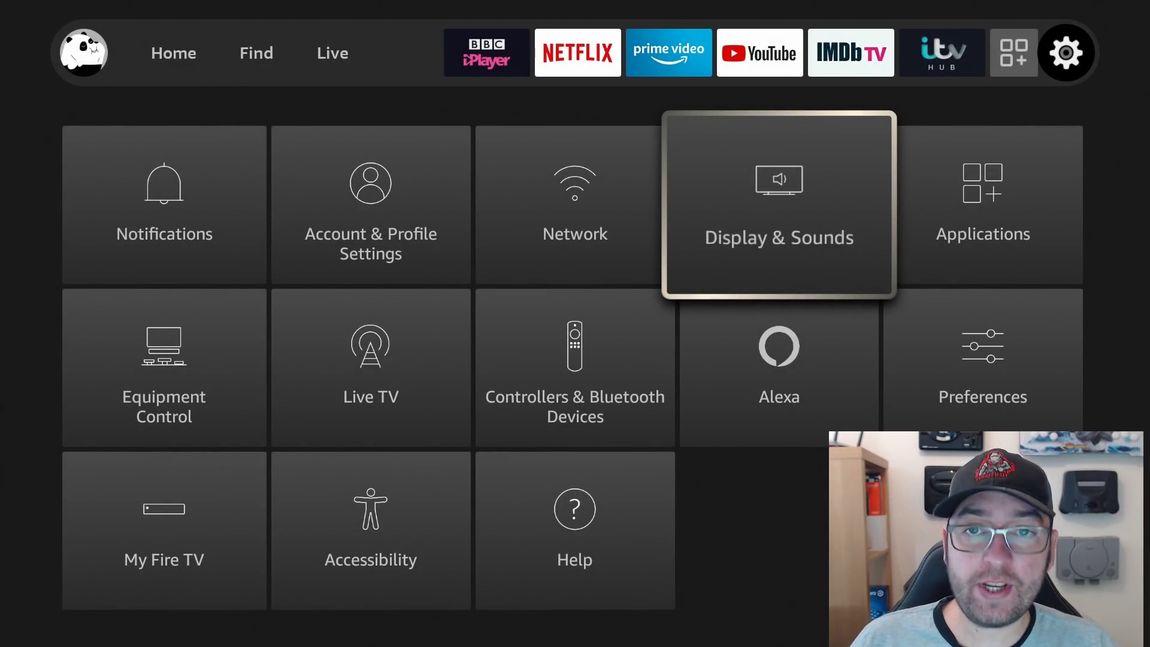
# - Open Preferences › Privacy Settings and turn off Device Usage Data
pyautogui.press('Down')
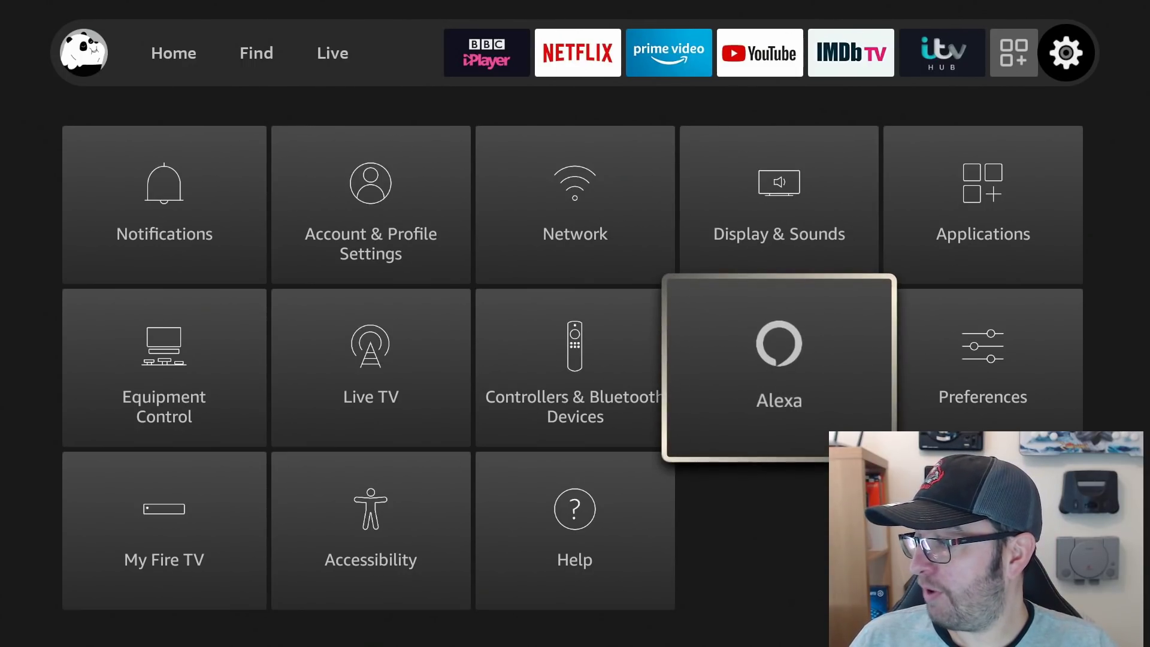
pyautogui.press('Right')
pyautogui.press('Return')
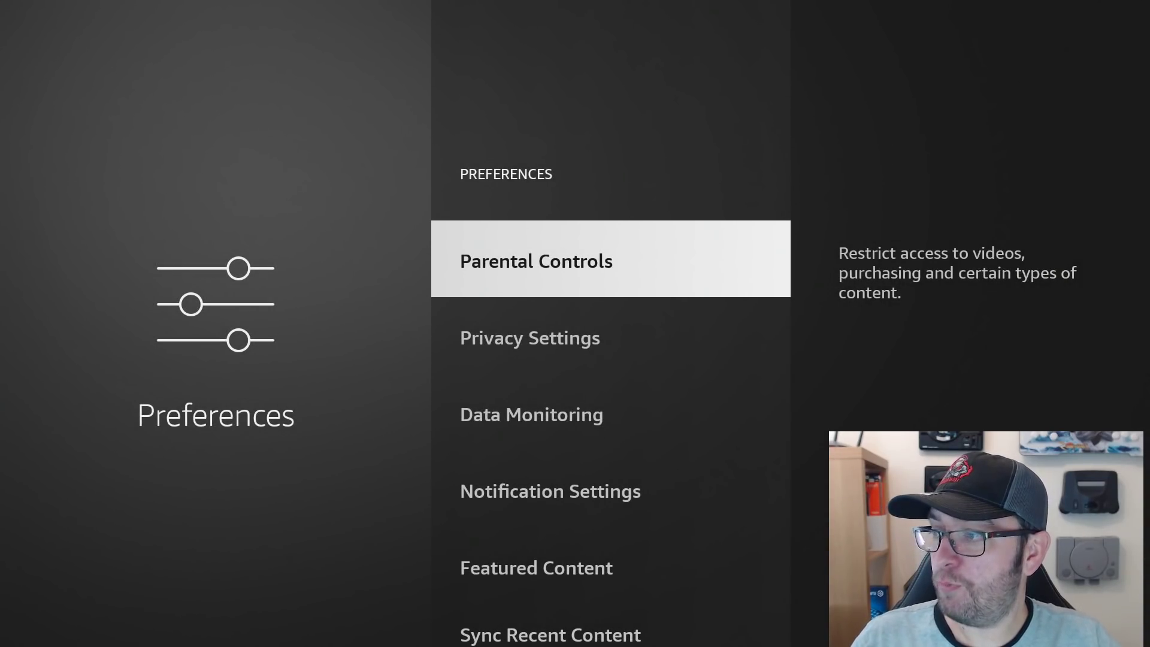
pyautogui.press('Down')
pyautogui.press('Return')
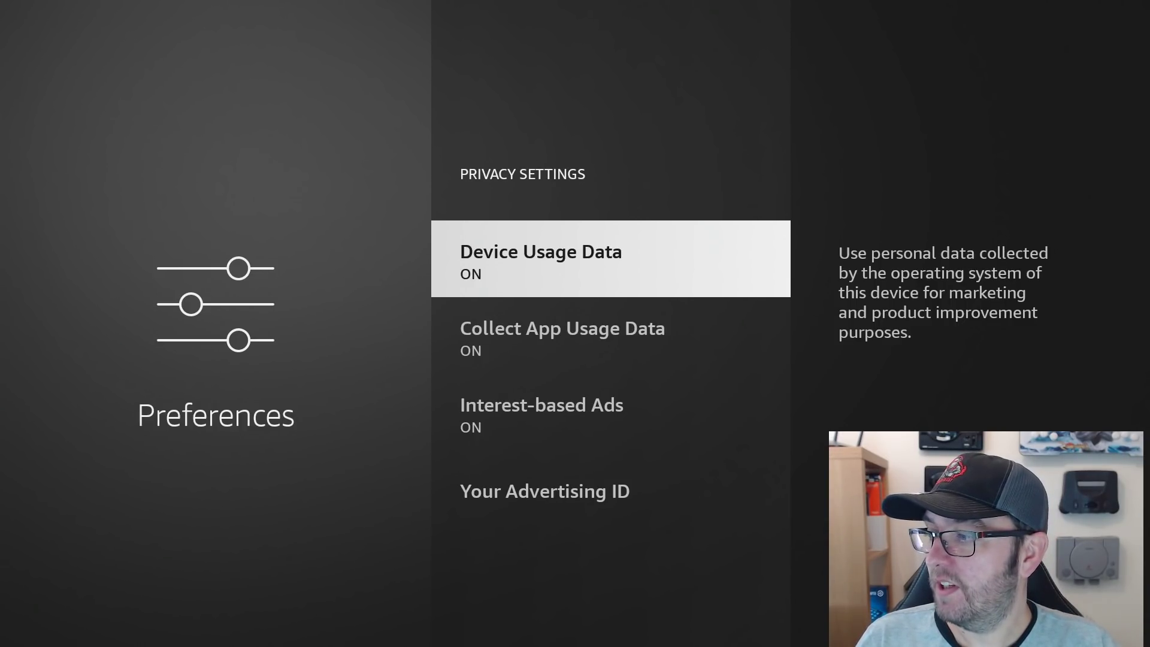
pyautogui.press('Return')
pyautogui.press('Return')
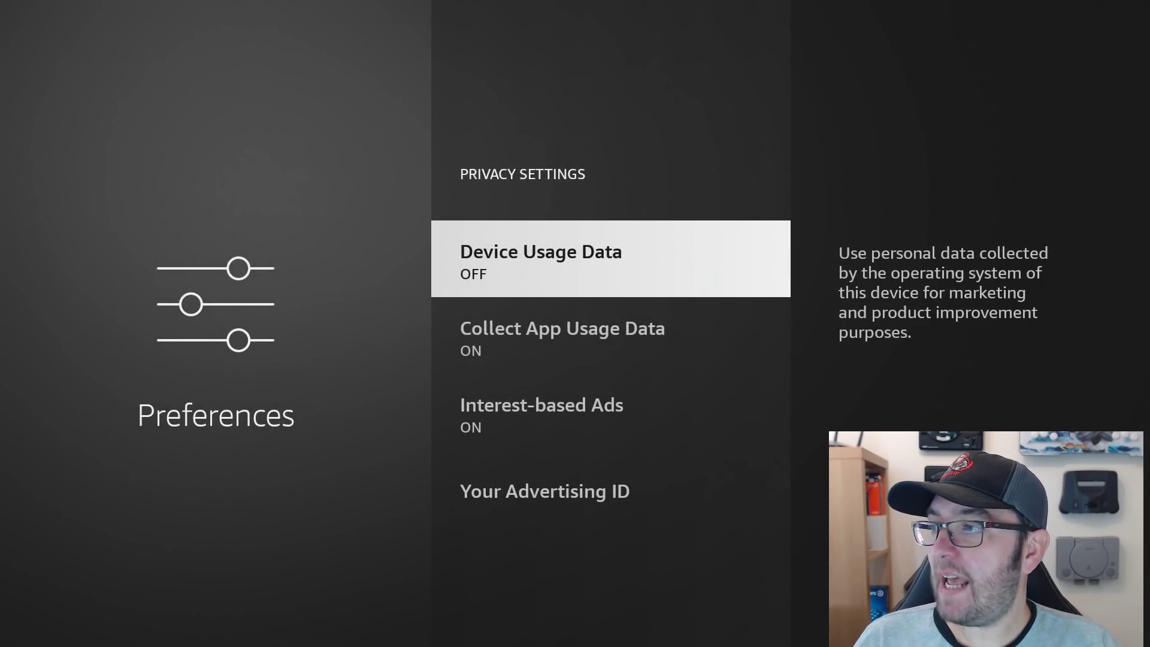
# - Turn off Collect App Usage Data and Interest-based Ads, confirming each
pyautogui.press('Down')
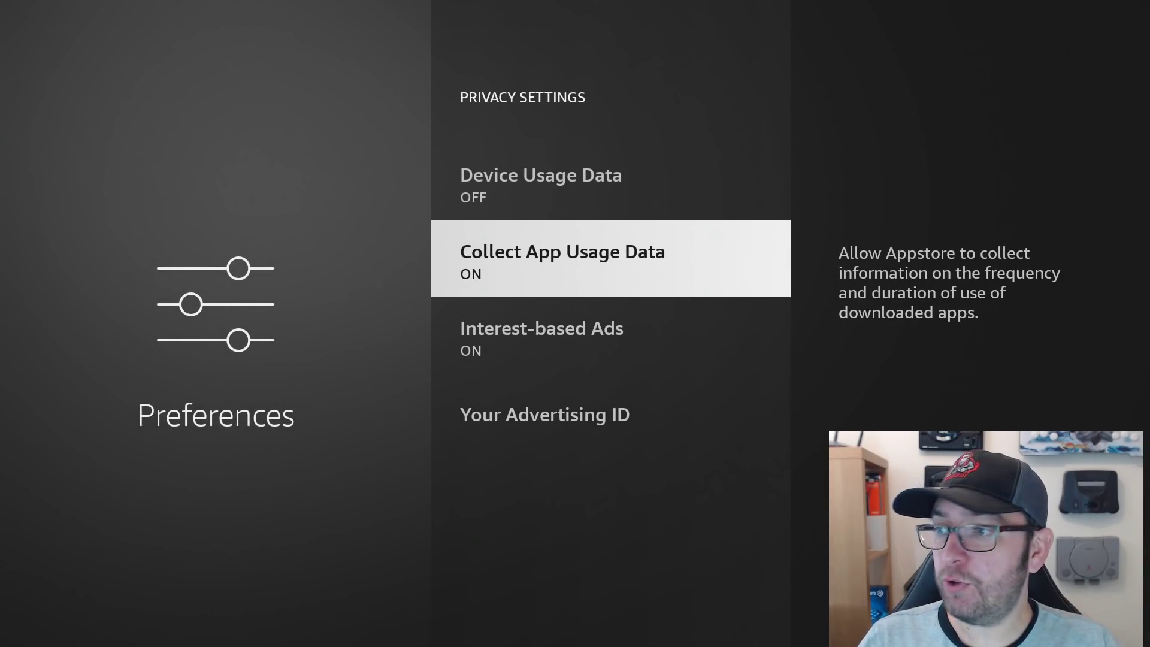
pyautogui.press('Return')
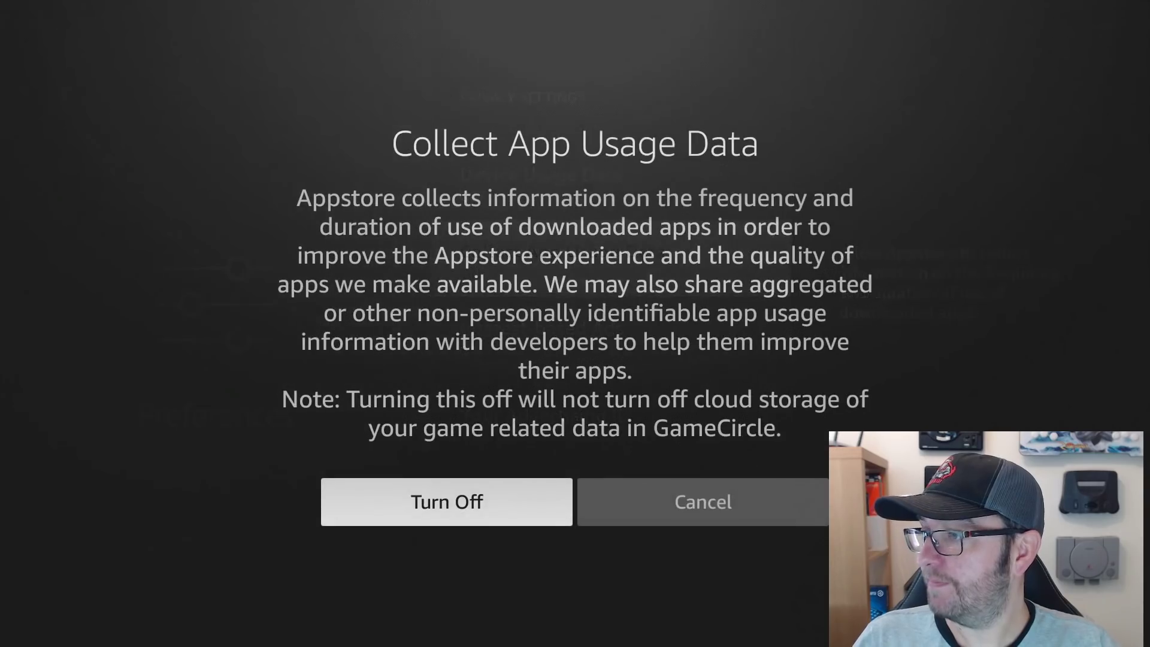
pyautogui.press('Return')
pyautogui.press('Down')
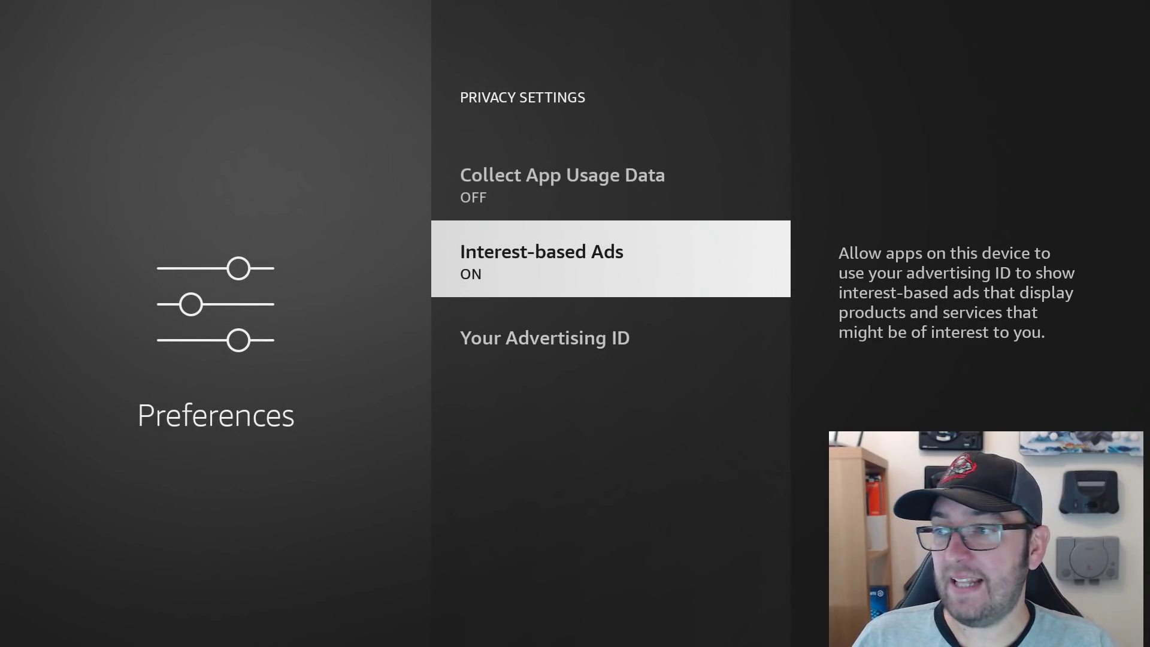
pyautogui.press('Return')
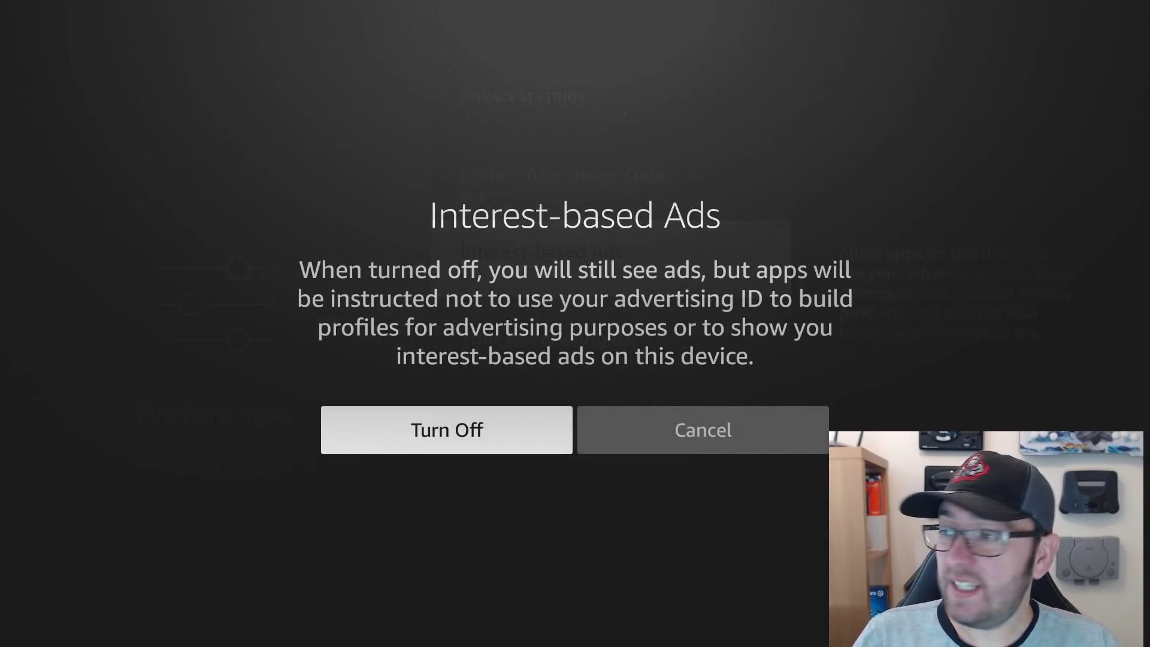
pyautogui.press('Return')
pyautogui.press('Up')
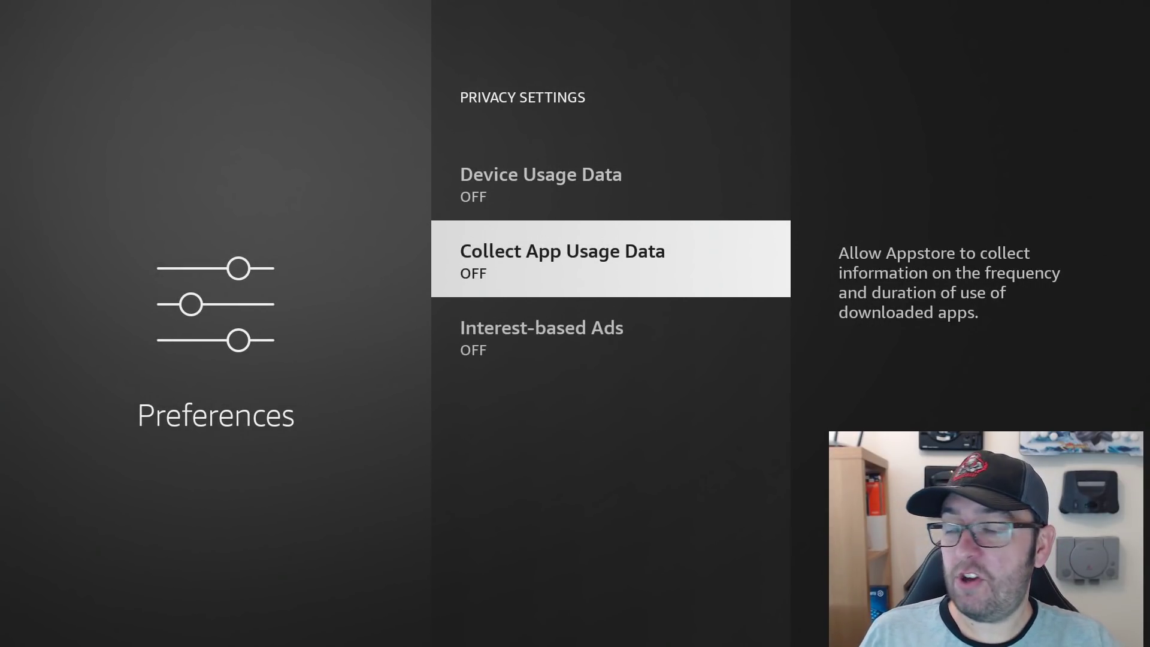
pyautogui.press('Up')
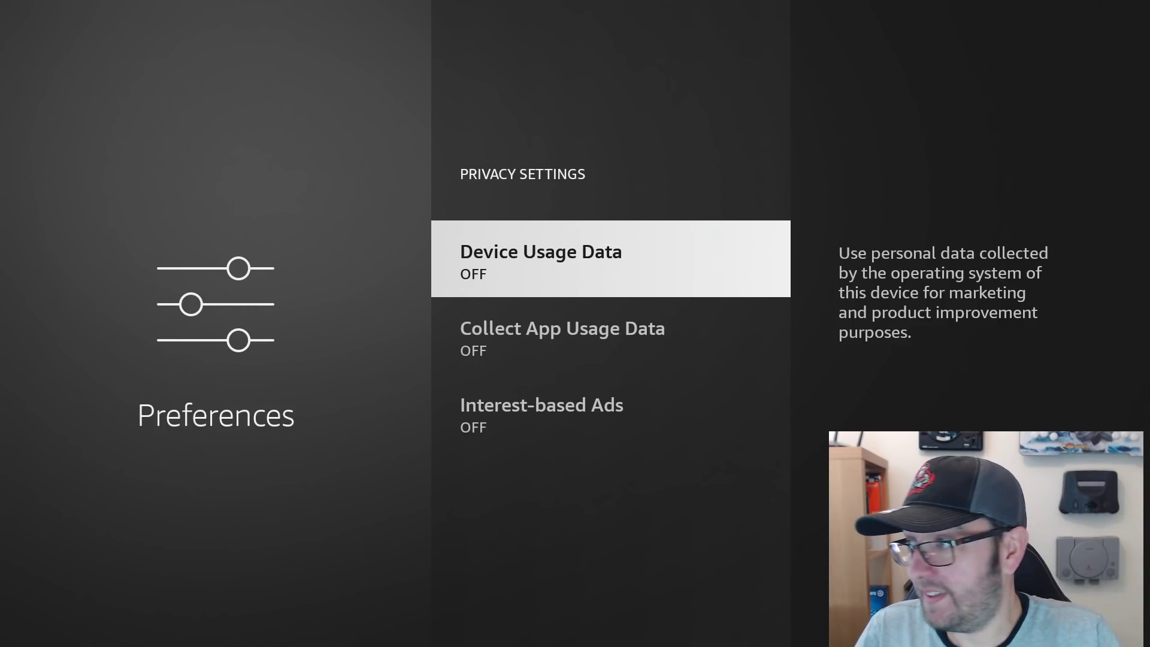
# - Toggle Data Monitoring on and back off, then return to the Preferences list
pyautogui.press('Escape')
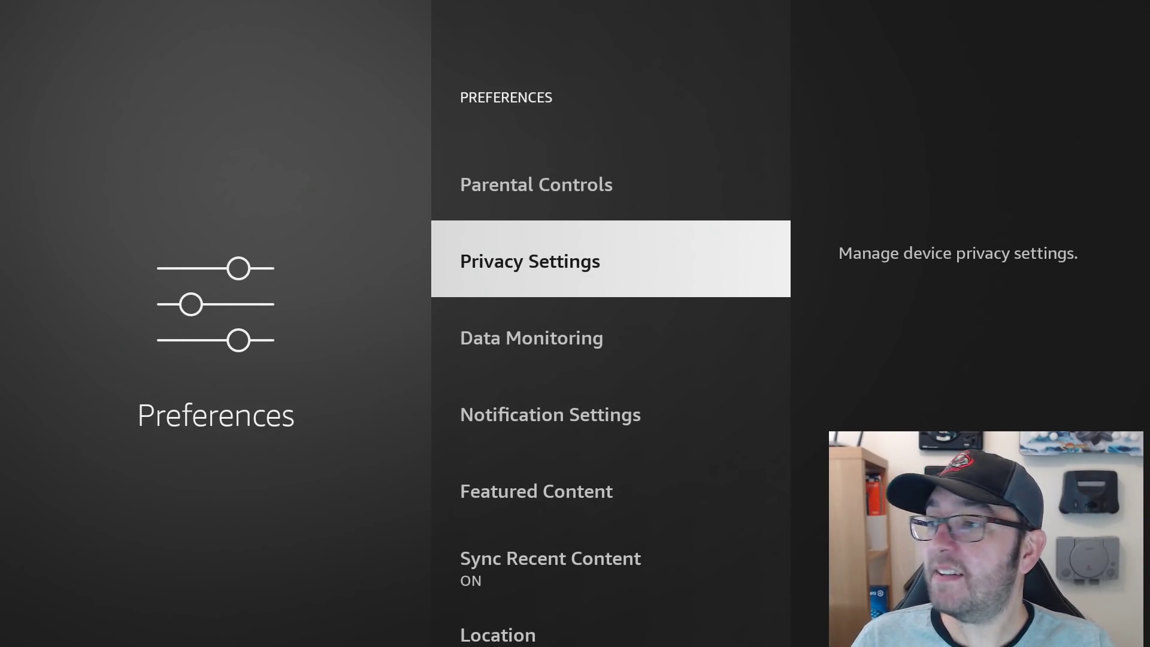
pyautogui.press('Down')
pyautogui.press('Return')
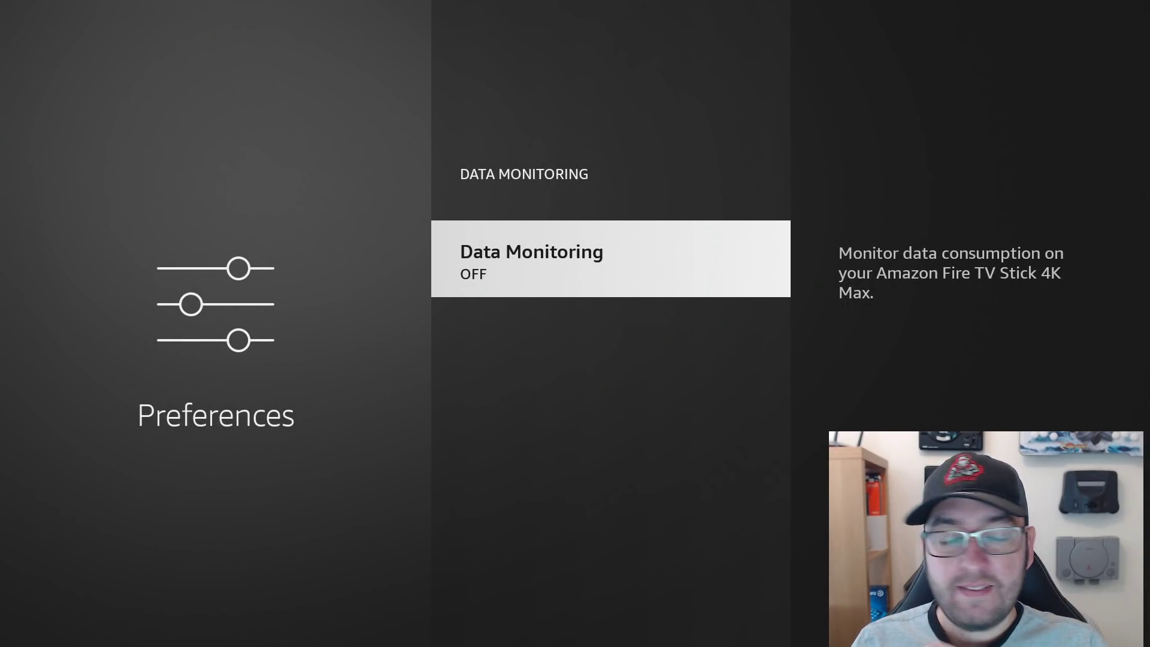
pyautogui.press('Return')
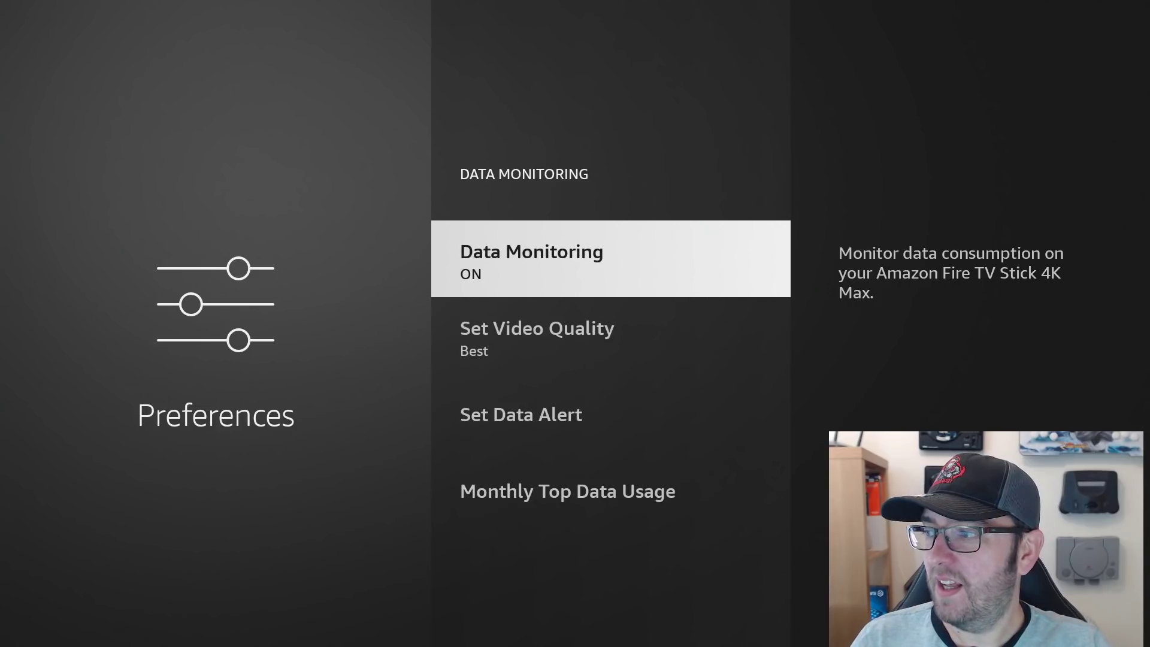
pyautogui.press('Return')
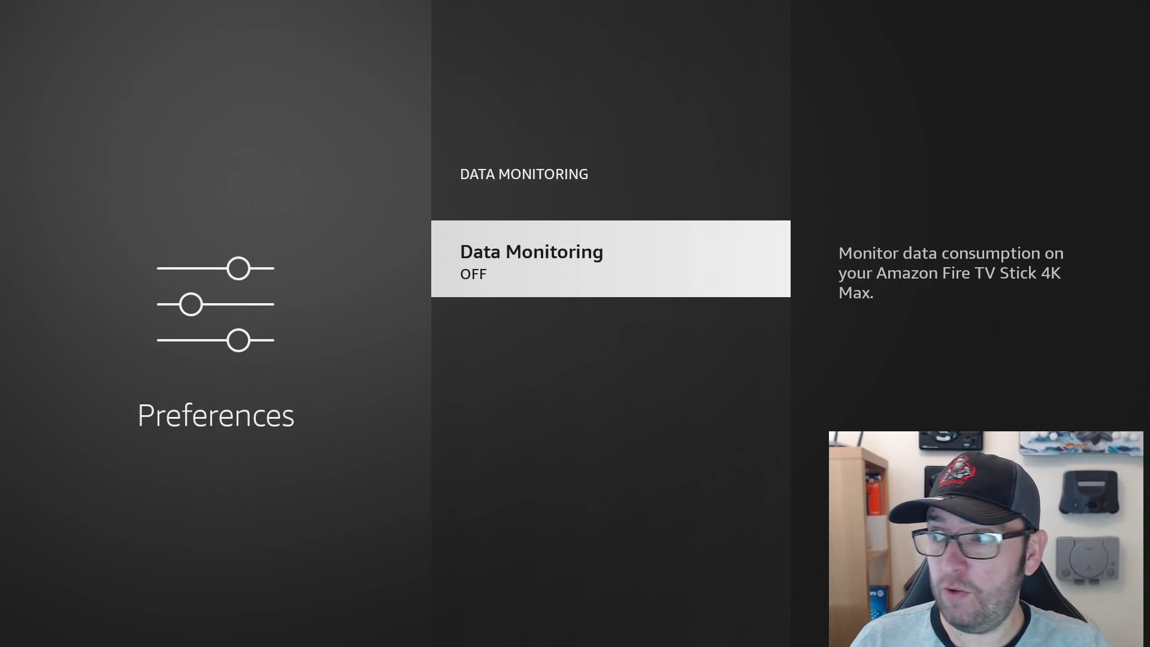
pyautogui.press('Escape')
# - In Notification Settings, turn on Do Not Interrupt and switch Alexa Notifications OFF
pyautogui.press('Down')
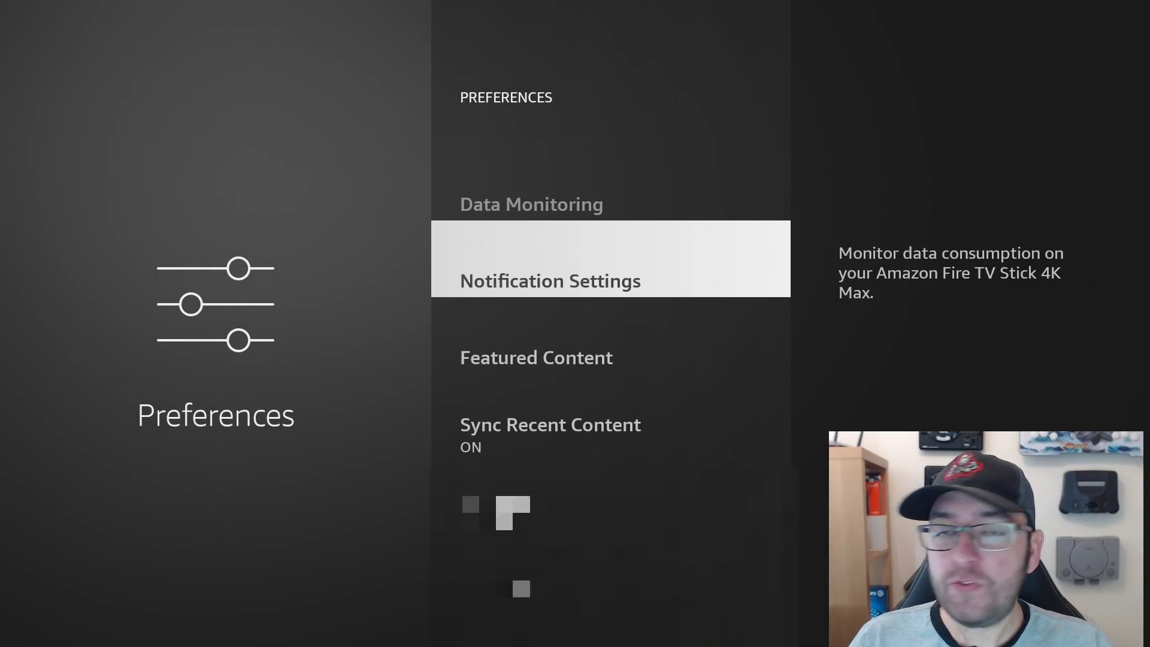
pyautogui.press('Return')
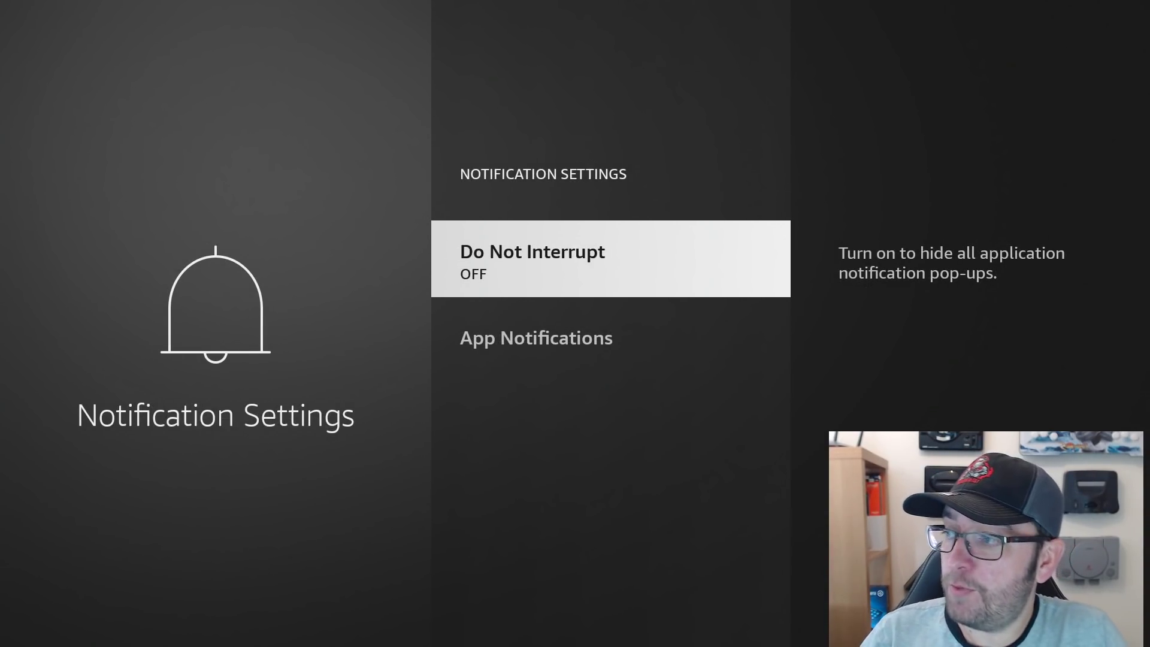
pyautogui.press('Return')
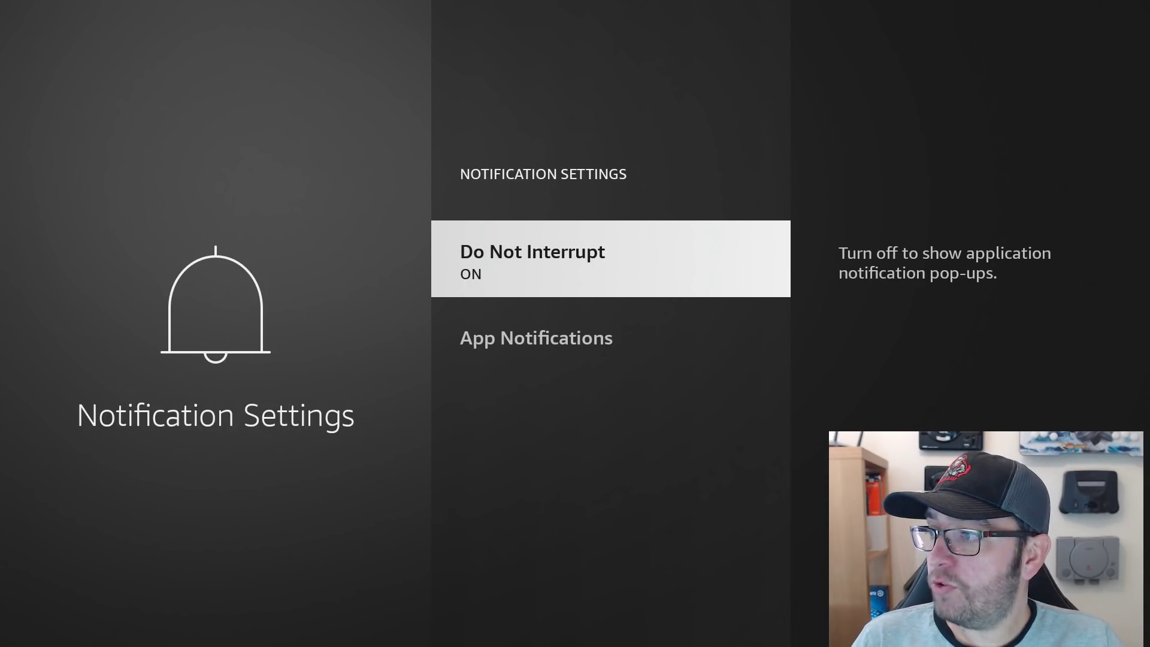
pyautogui.press('Down')
pyautogui.press('Return')
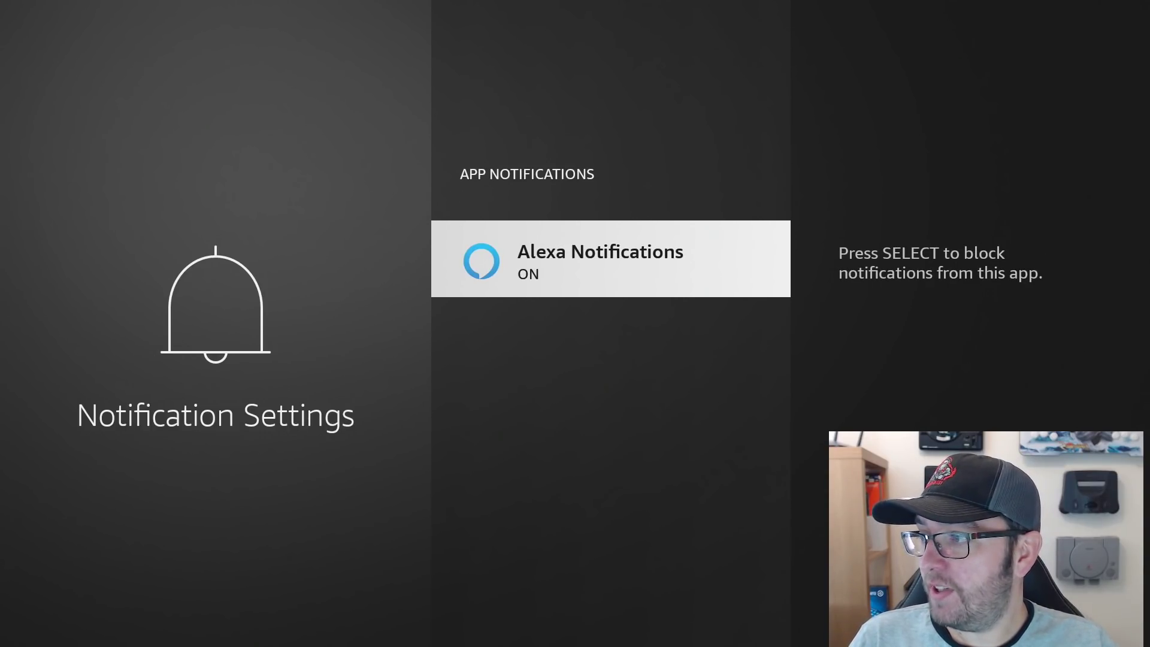
pyautogui.press('Return')
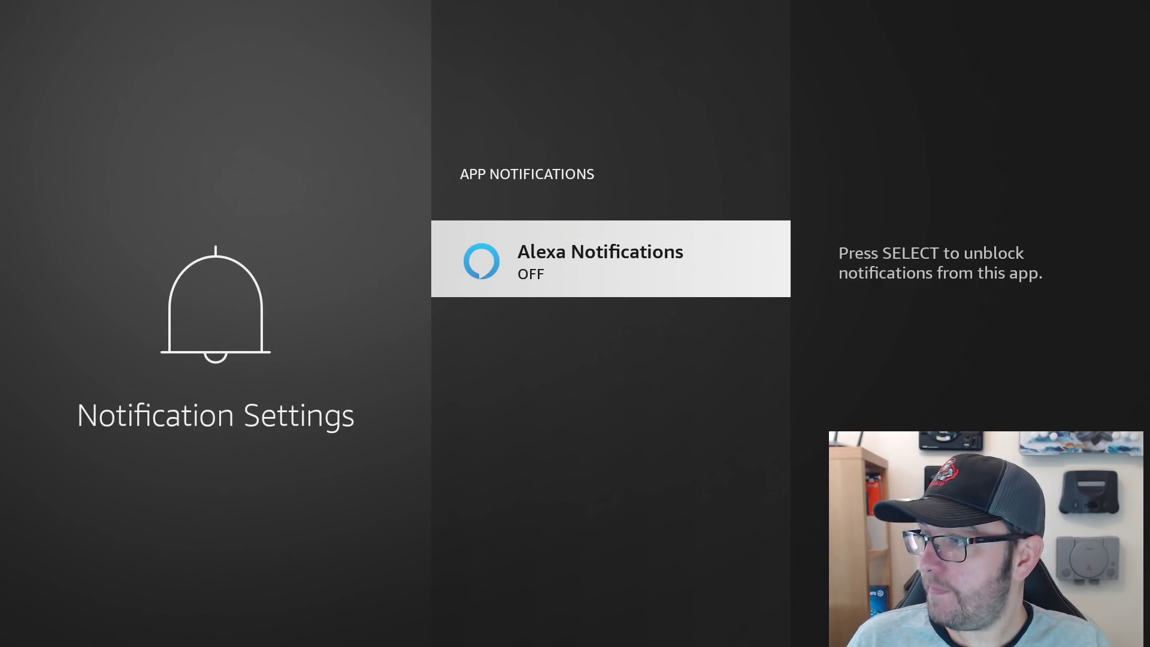
pyautogui.press('Escape')
pyautogui.press('Escape')
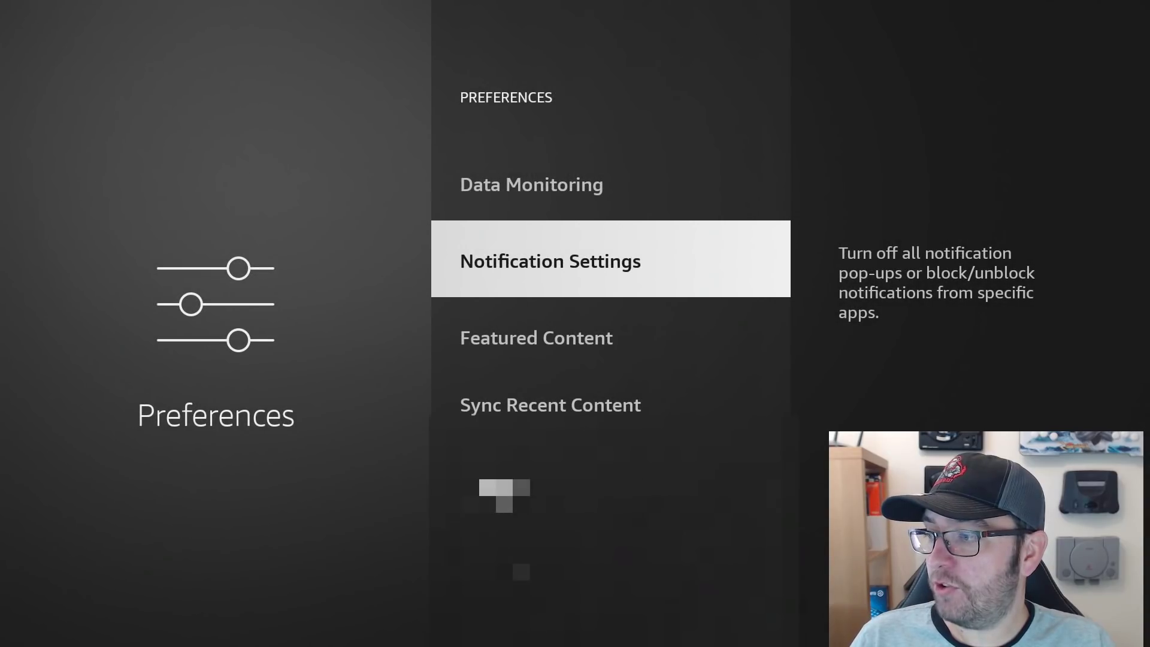
# - Set Allow Video Autoplay to OFF in Preferences › Featured Content
pyautogui.press('Down')
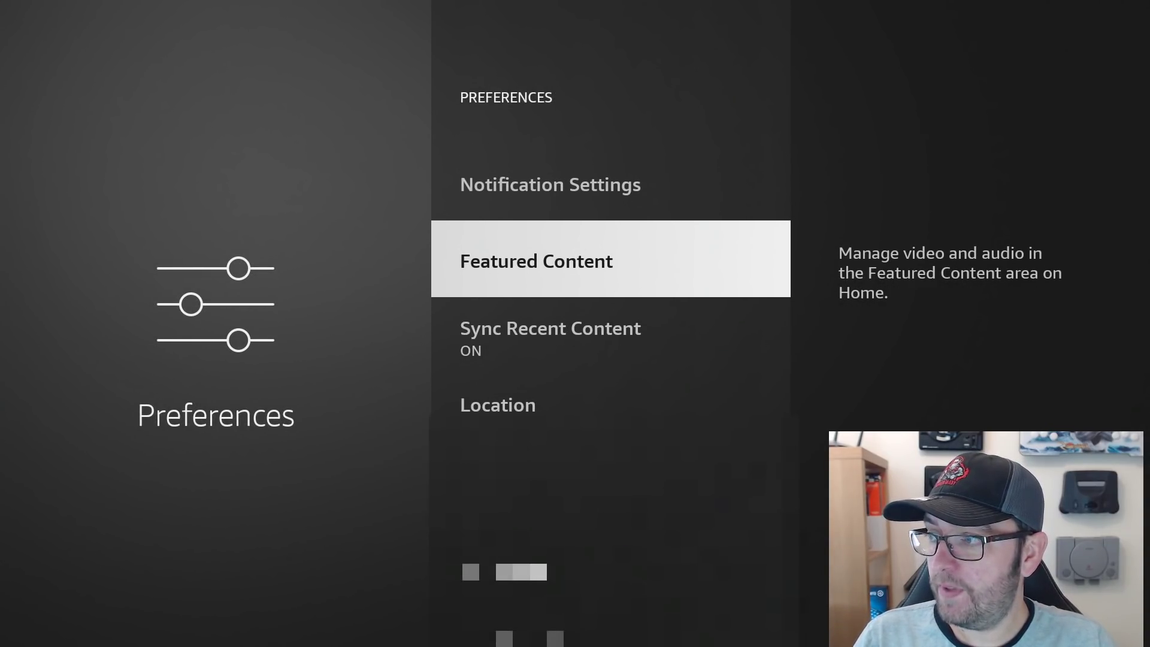
pyautogui.press('Return')
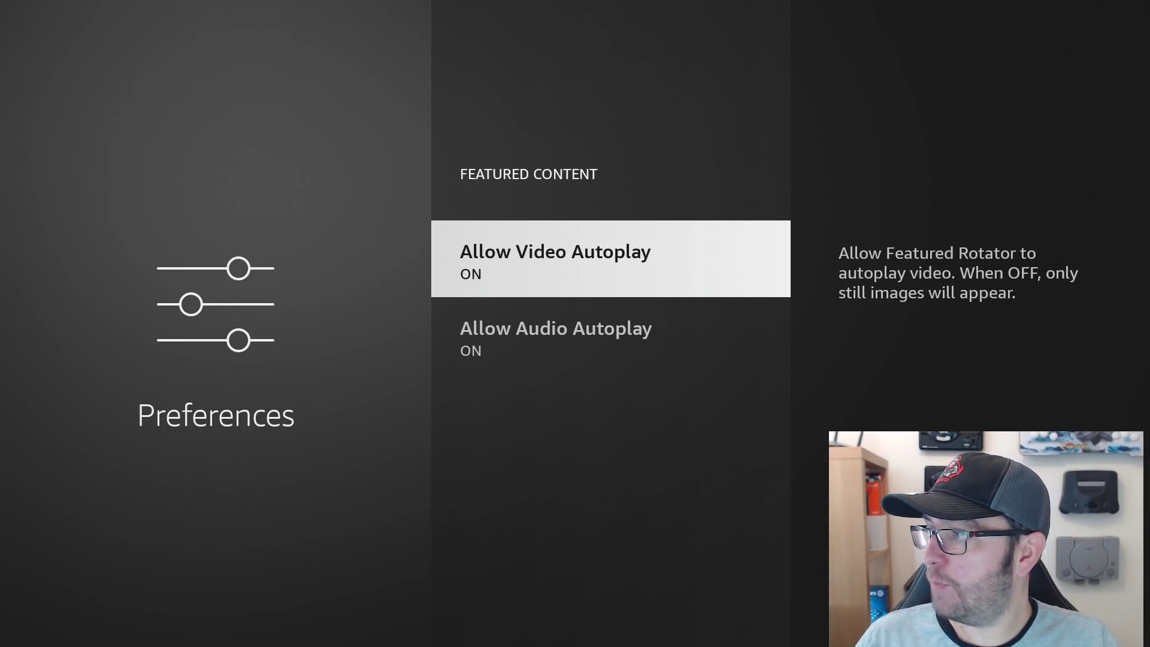
pyautogui.press('Home')
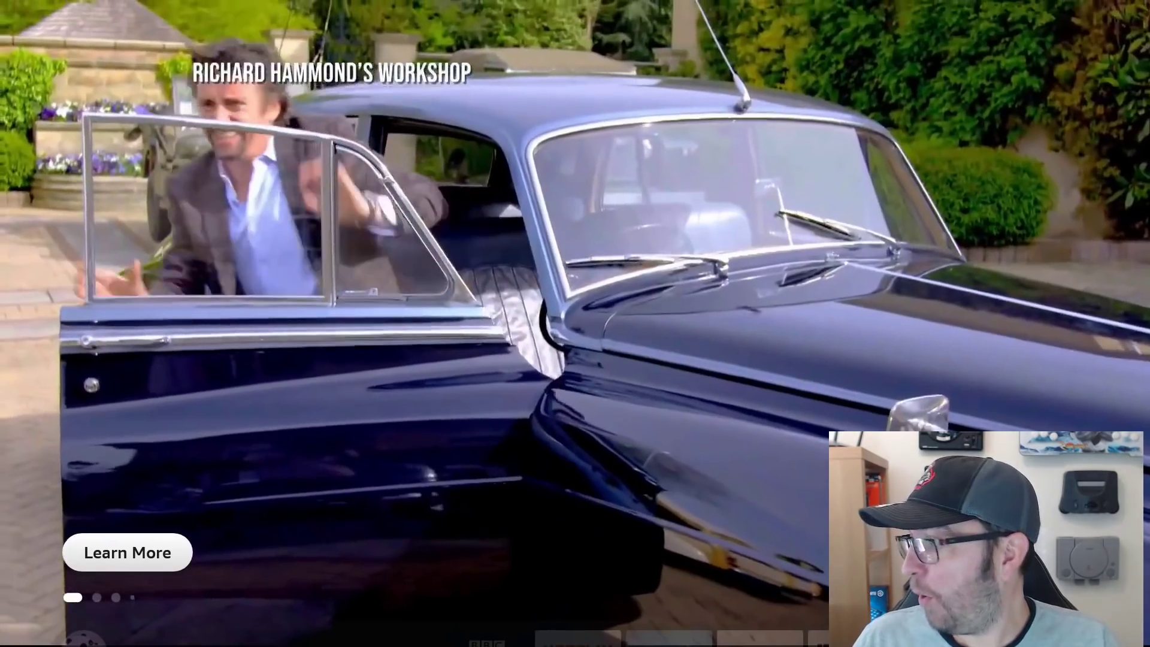
pyautogui.press('Down')
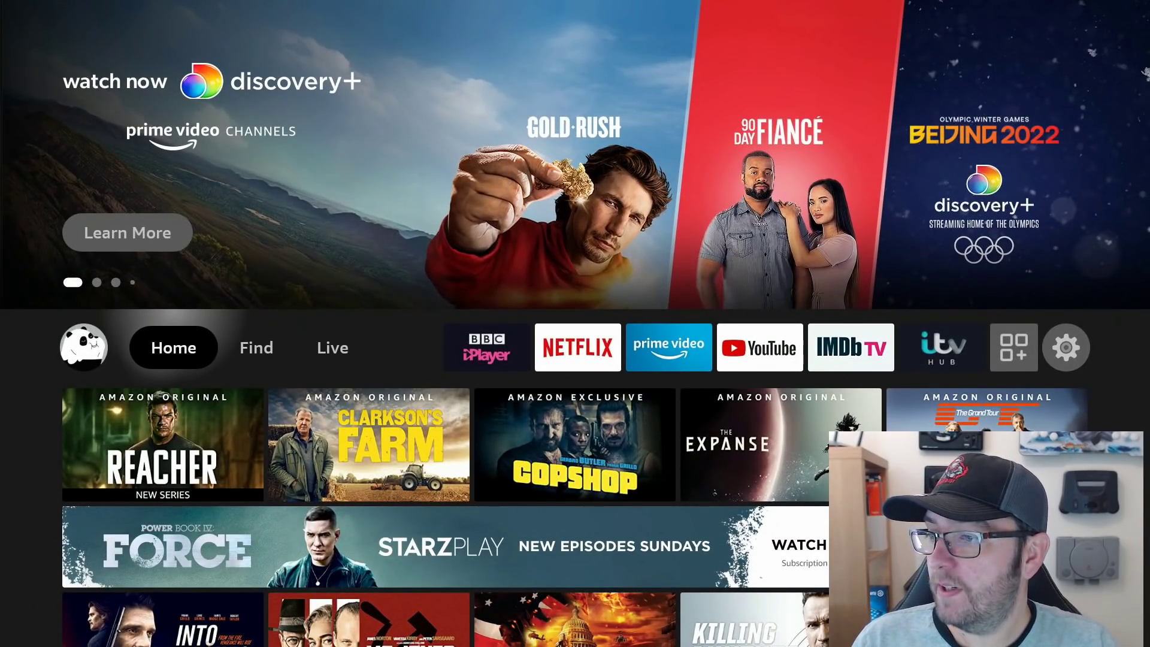
pyautogui.press('Right')
pyautogui.press('Right')
pyautogui.press('Right')
pyautogui.press('Right')
pyautogui.press('Right')
pyautogui.press('Right')
pyautogui.press('Right')
pyautogui.press('Right')
pyautogui.press('Right')
pyautogui.press('Right')
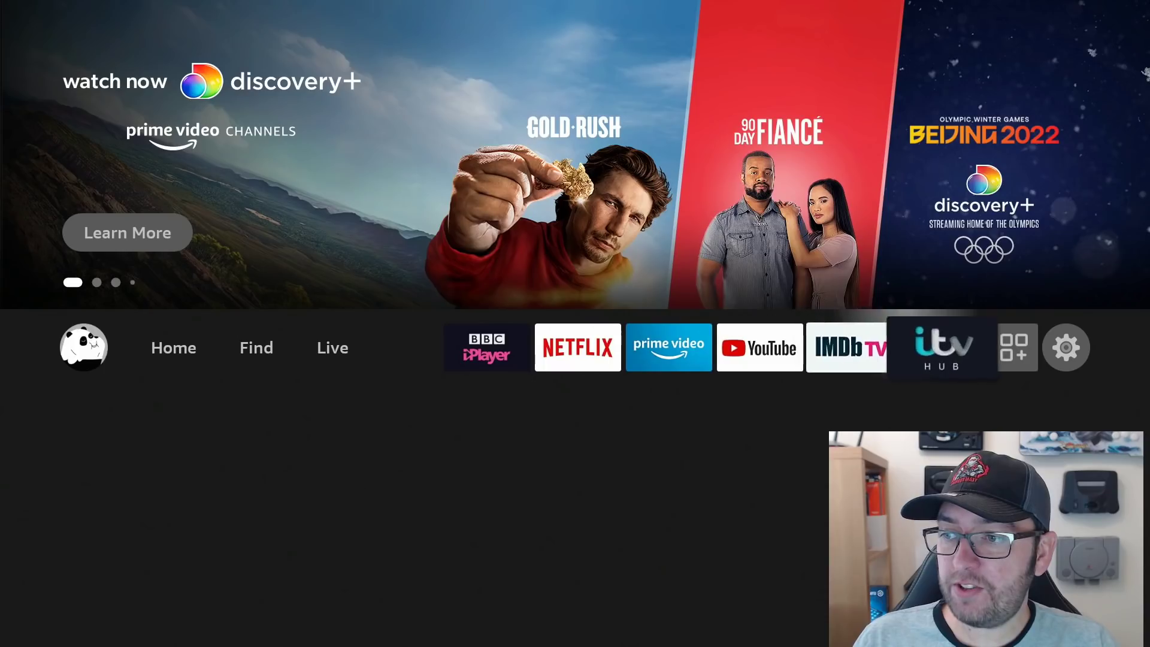
pyautogui.press('Down')
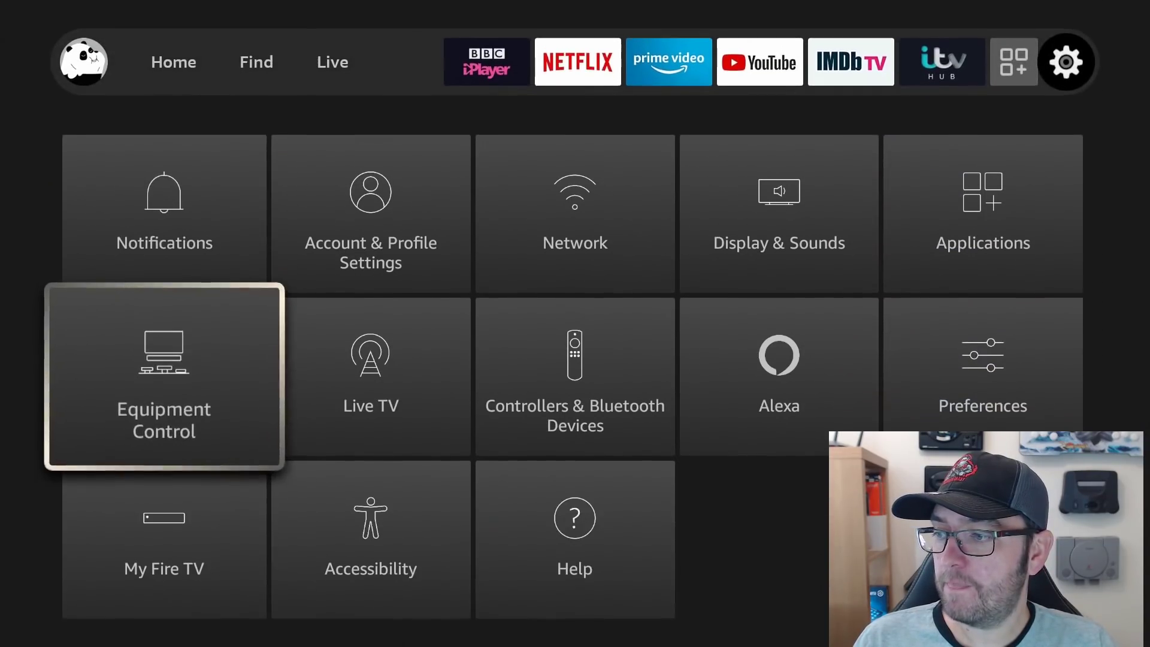
pyautogui.press('Right')
pyautogui.press('Right')
pyautogui.press('Right')
pyautogui.press('Right')
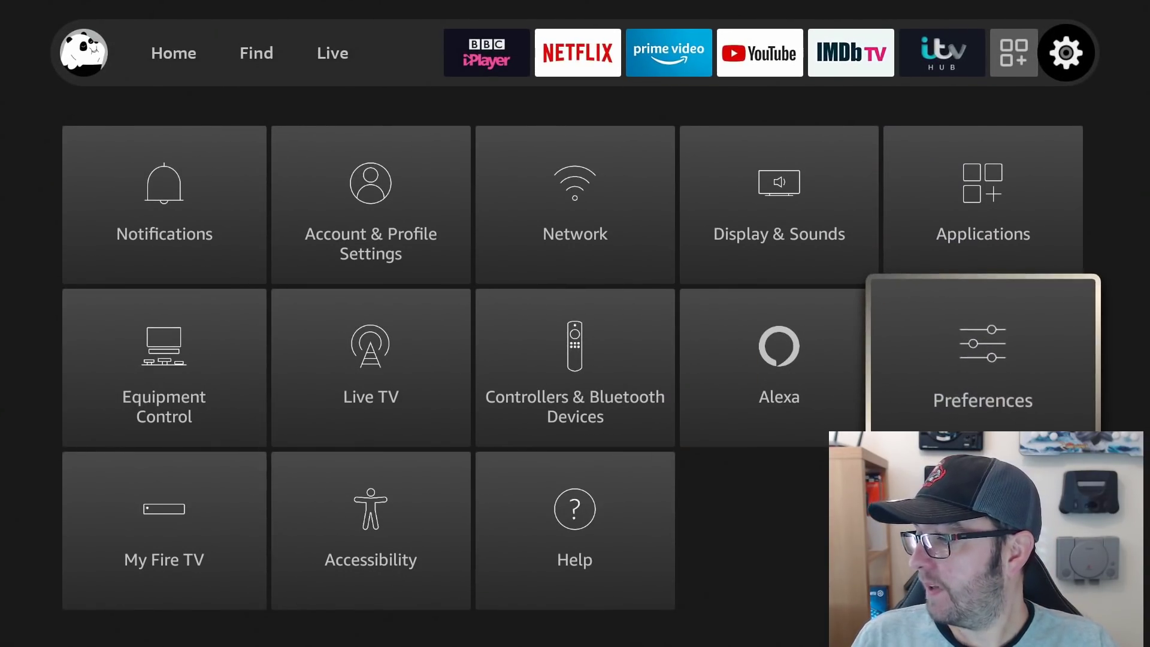
pyautogui.press('Return')
pyautogui.press('Down')
pyautogui.press('Down')
pyautogui.press('Down')
pyautogui.press('Down')
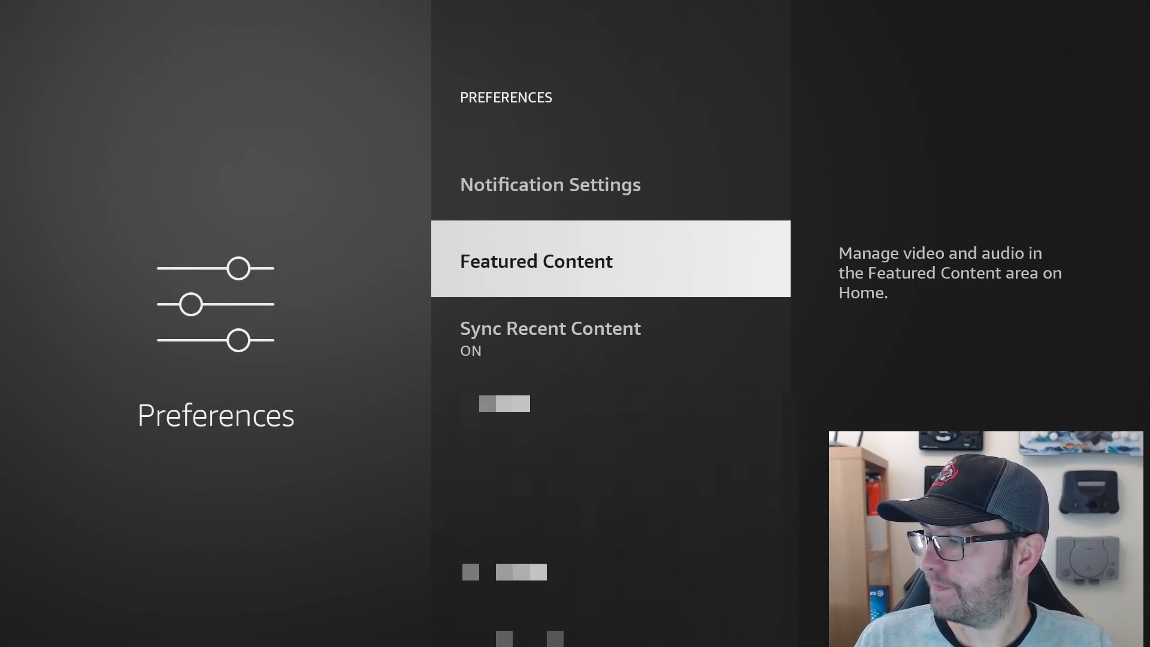
pyautogui.press('Return')
pyautogui.press('Return')
pyautogui.press('Down')
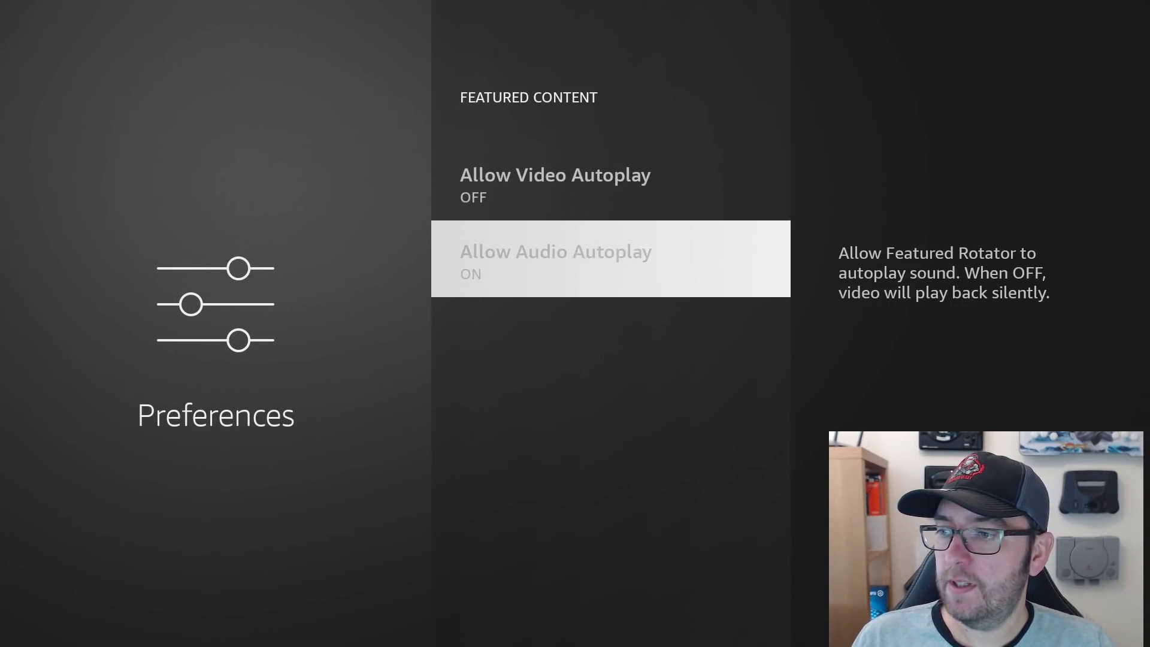
pyautogui.press('Return')
# - Return to the home screen and move over to the Settings grid
pyautogui.press('Home')
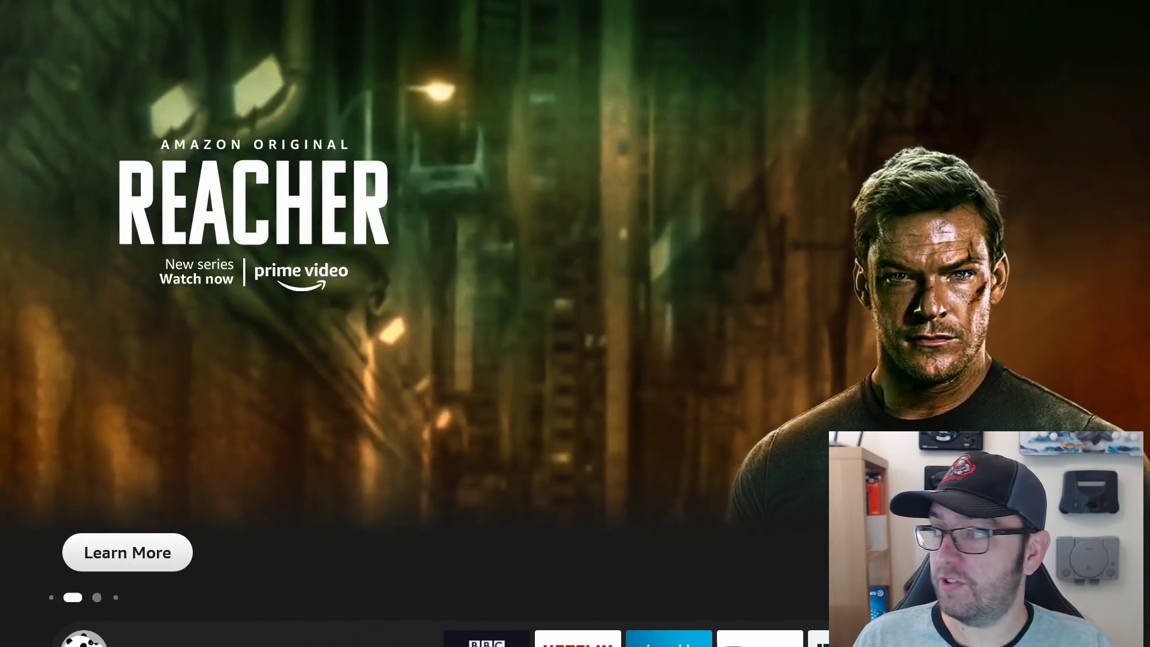
pyautogui.press('Right')
pyautogui.press('Down')
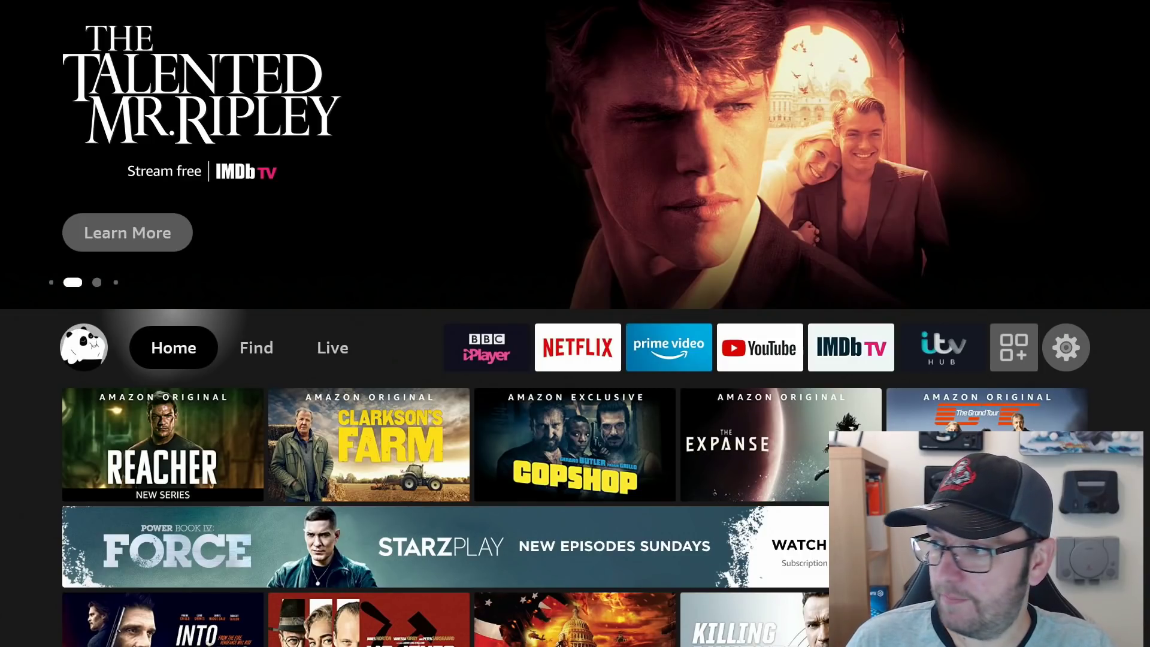
pyautogui.press('Right')
pyautogui.press('Right')
pyautogui.press('Right')
pyautogui.press('Right')
pyautogui.press('Right')
pyautogui.press('Right')
pyautogui.press('Right')
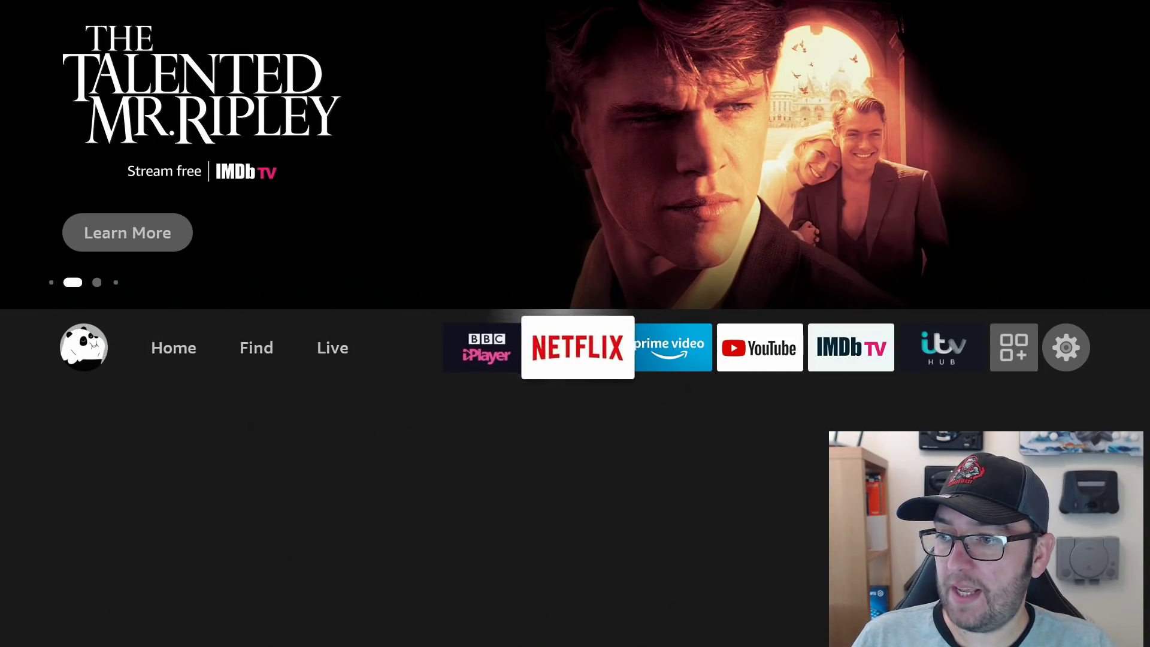
pyautogui.press('Right')
pyautogui.press('Right')
pyautogui.press('Right')
pyautogui.press('Down')
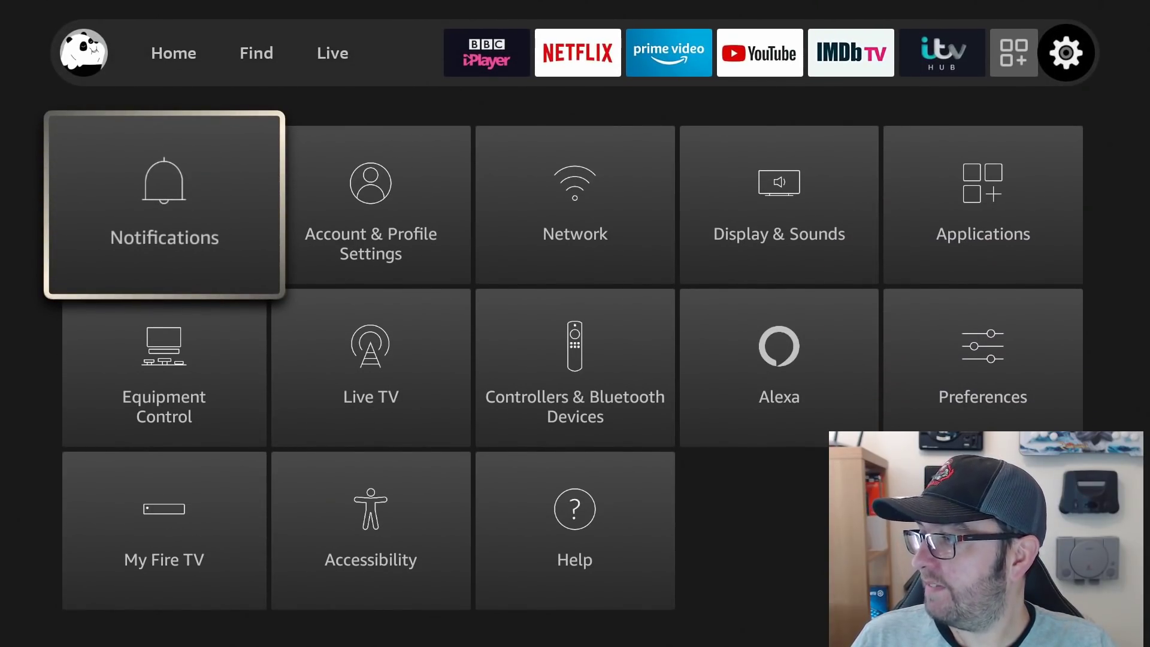
pyautogui.press('Down')
pyautogui.press('Down')
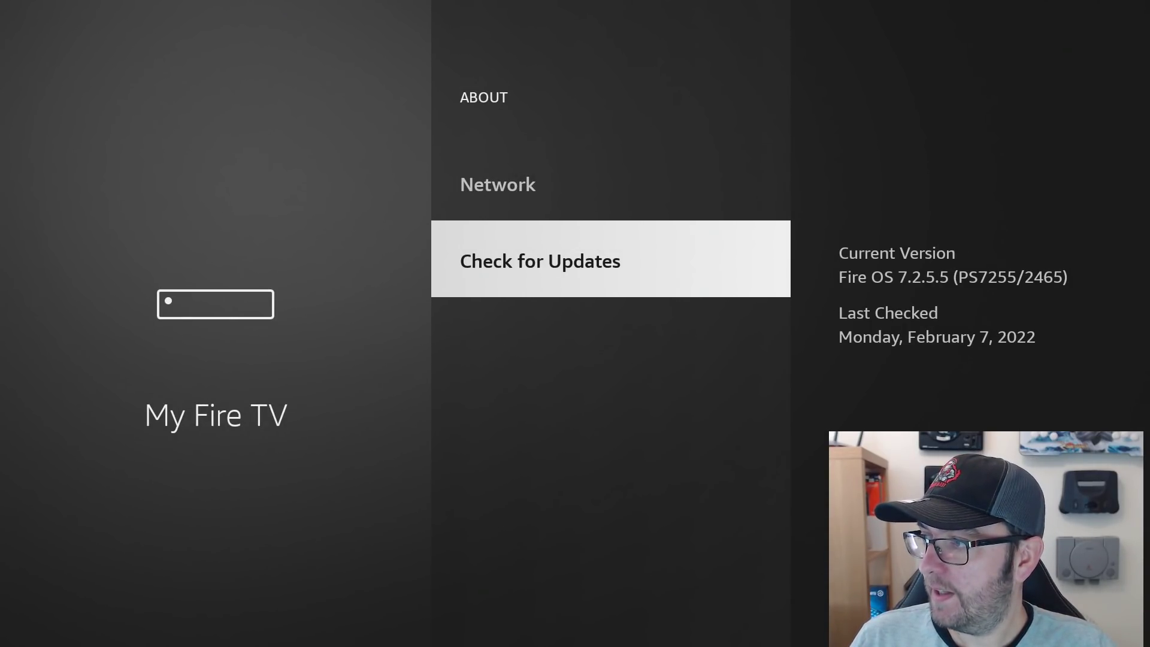
pyautogui.press('Up')
pyautogui.press('Up')
pyautogui.press('Up')
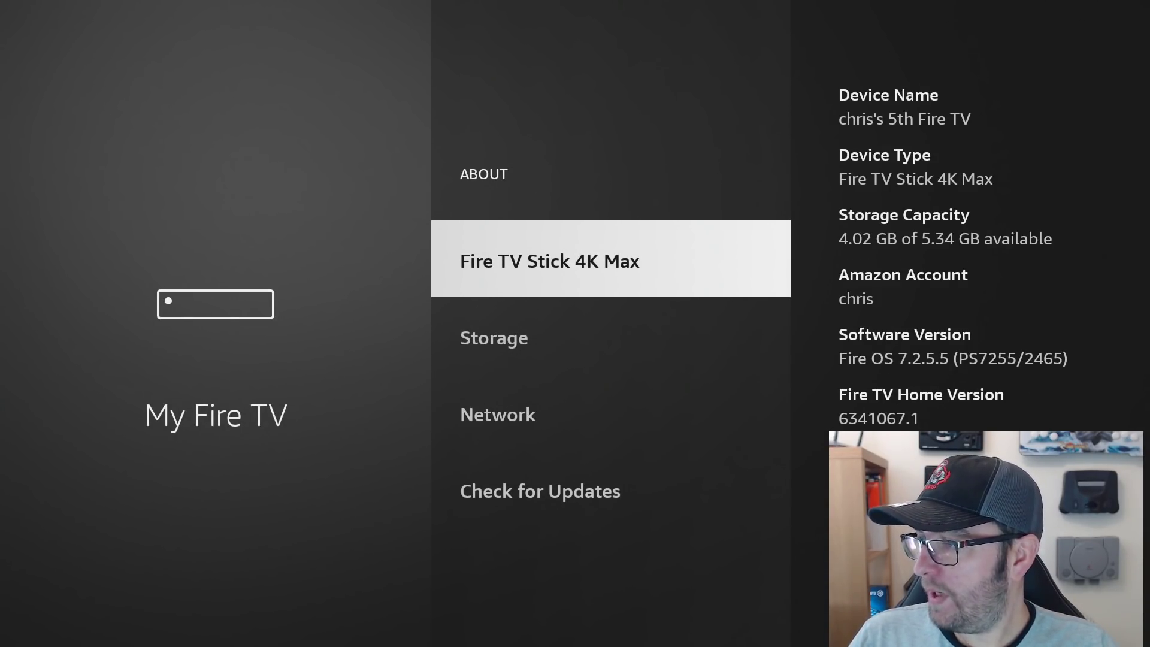
pyautogui.press('Down')
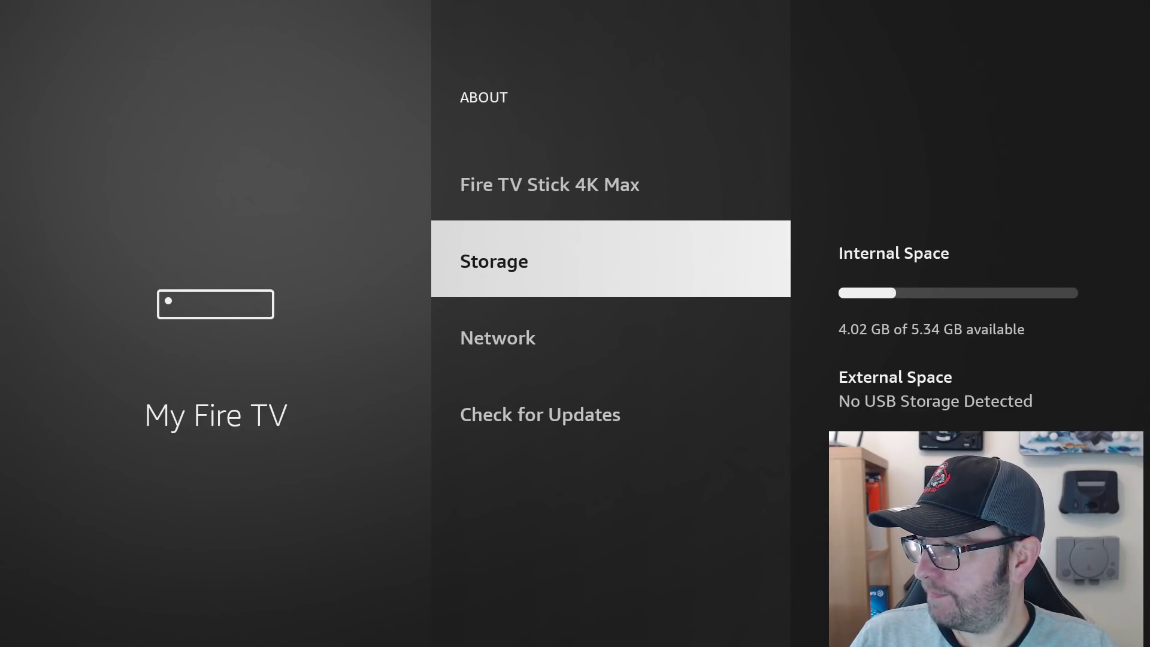
pyautogui.press('Up')
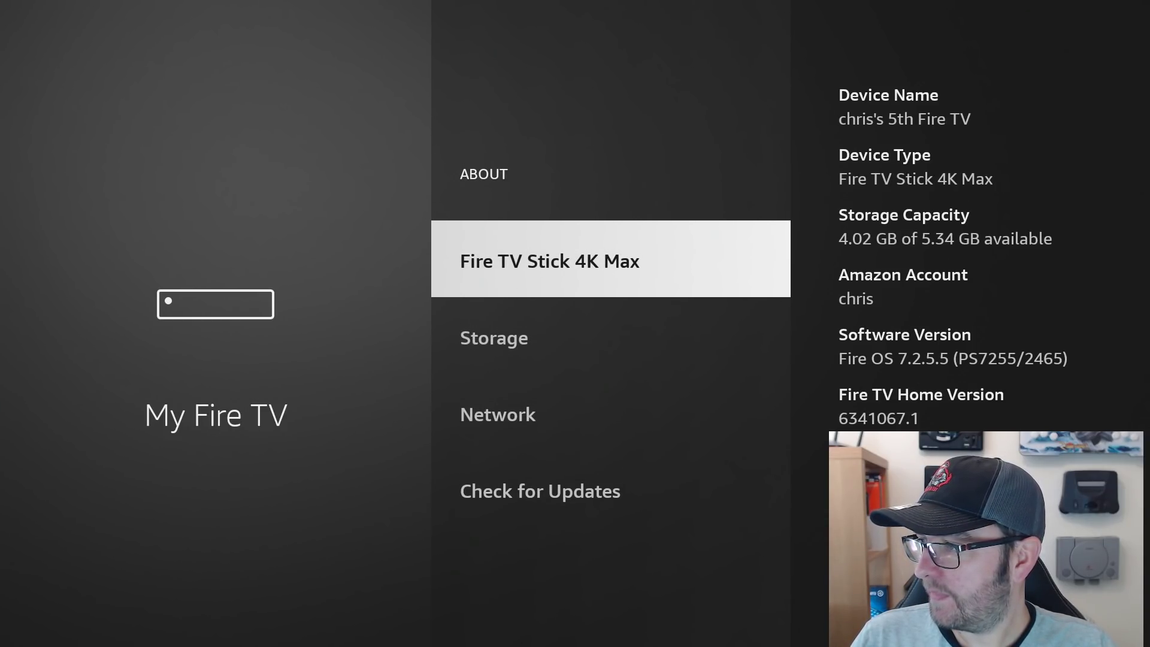
pyautogui.press('Escape')
pyautogui.press('Down')
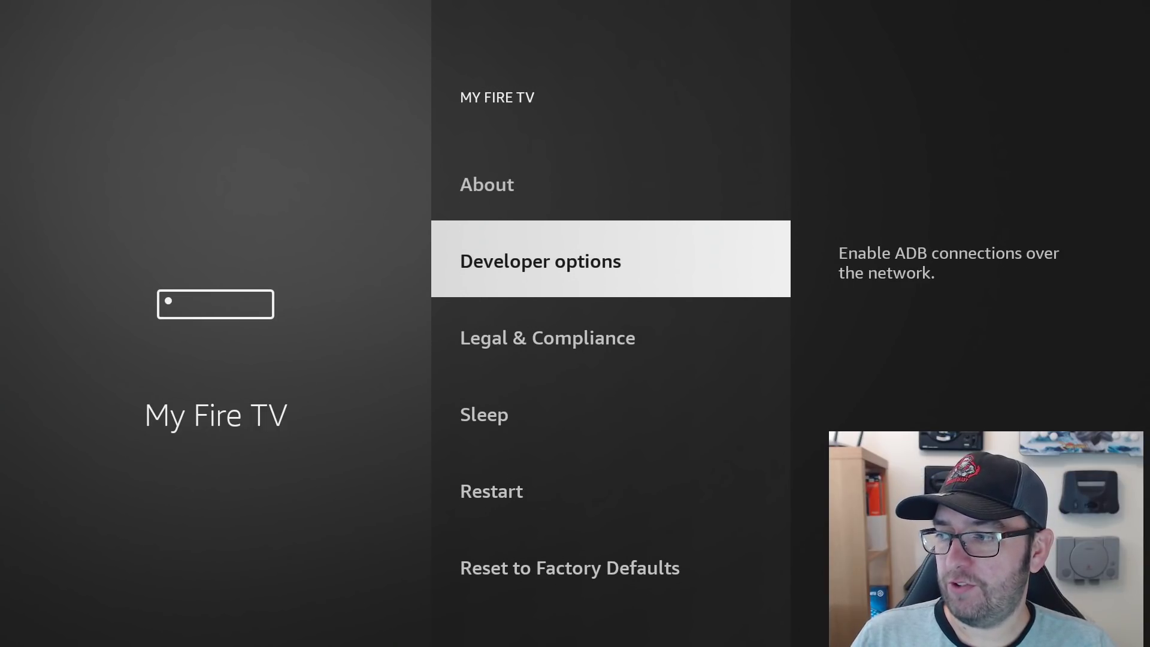
pyautogui.press('Up')
pyautogui.press('Down')
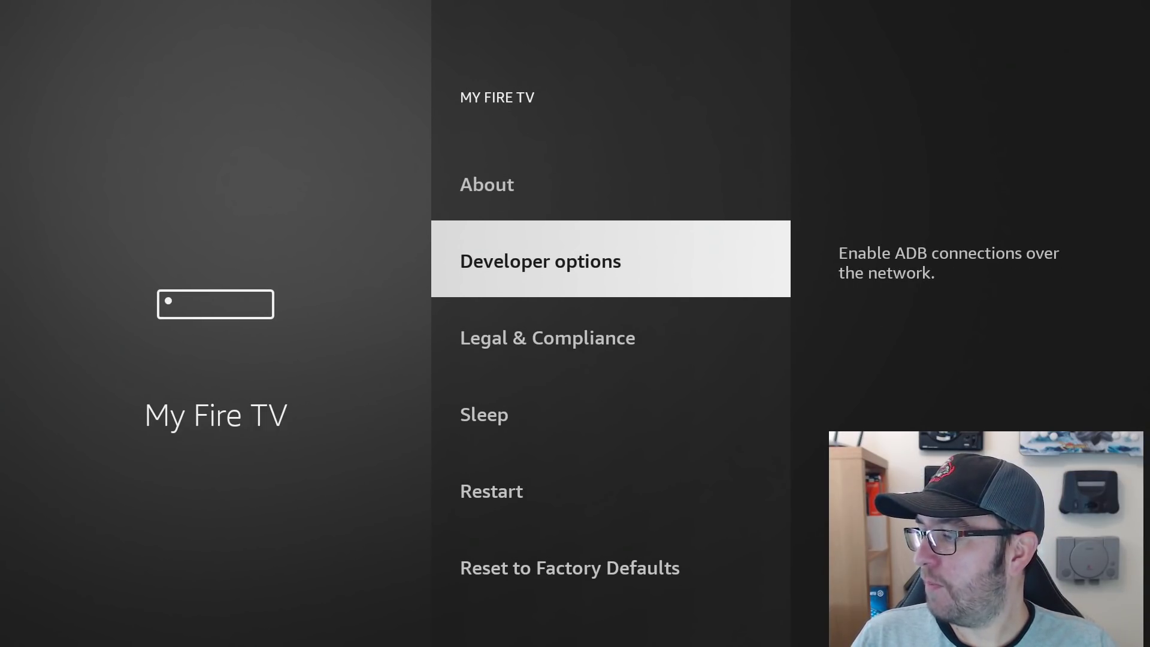
pyautogui.press('Escape')
pyautogui.press('Return')
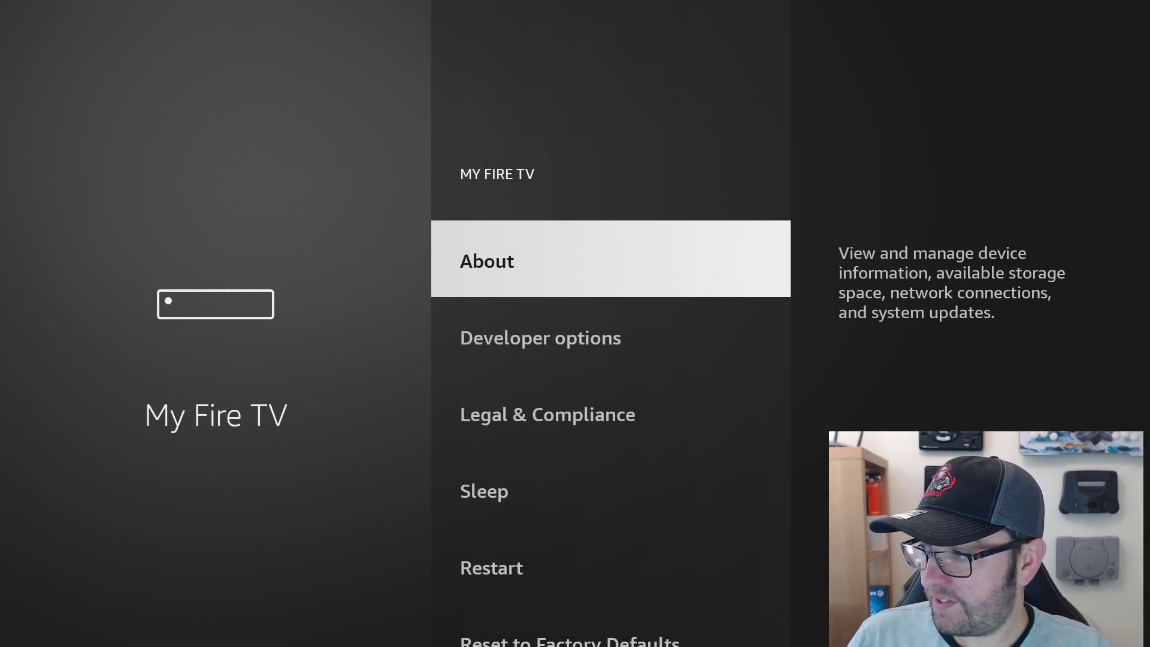
pyautogui.press('Down')
pyautogui.press('Return')
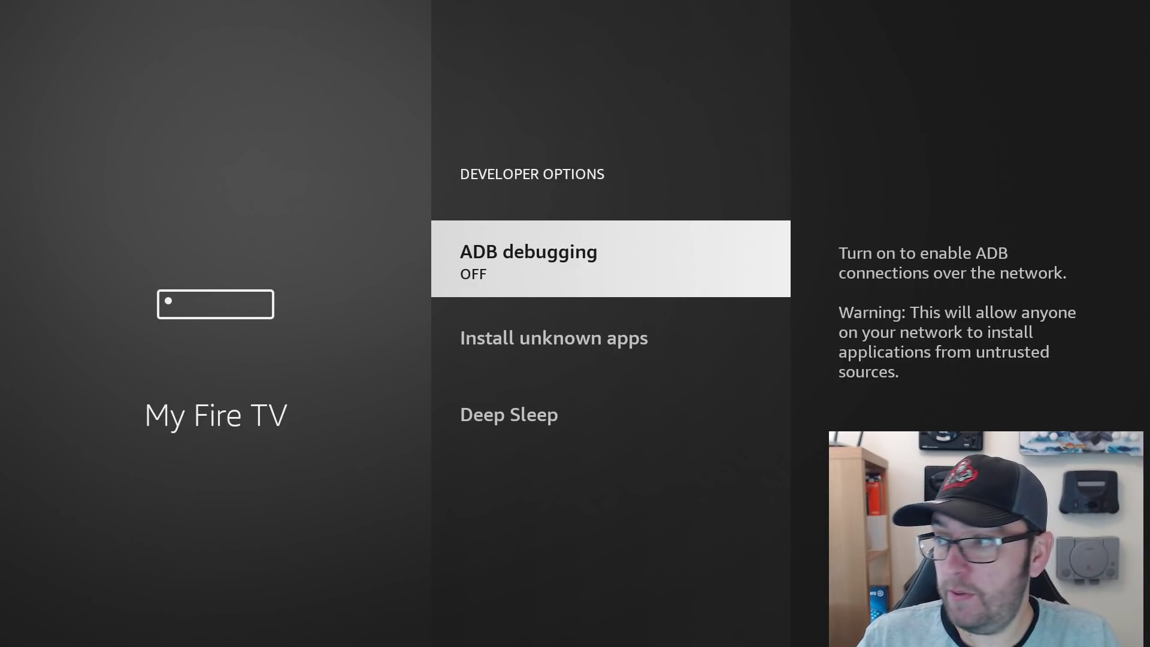
pyautogui.press('Down')
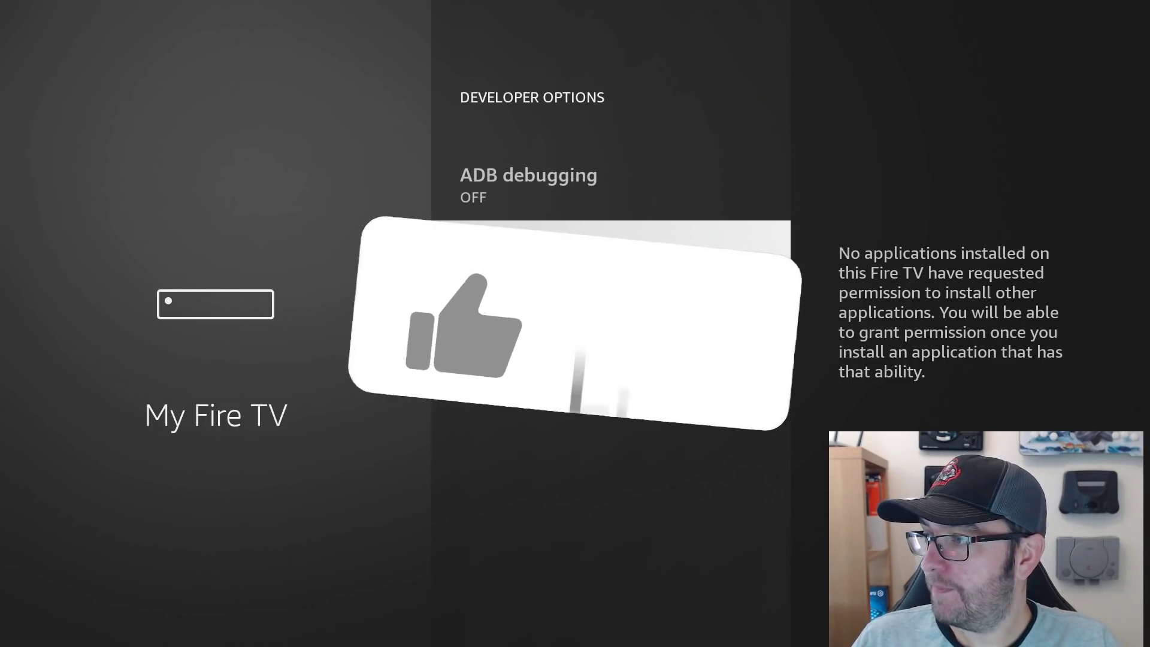
pyautogui.press('Return')
pyautogui.press('Return')
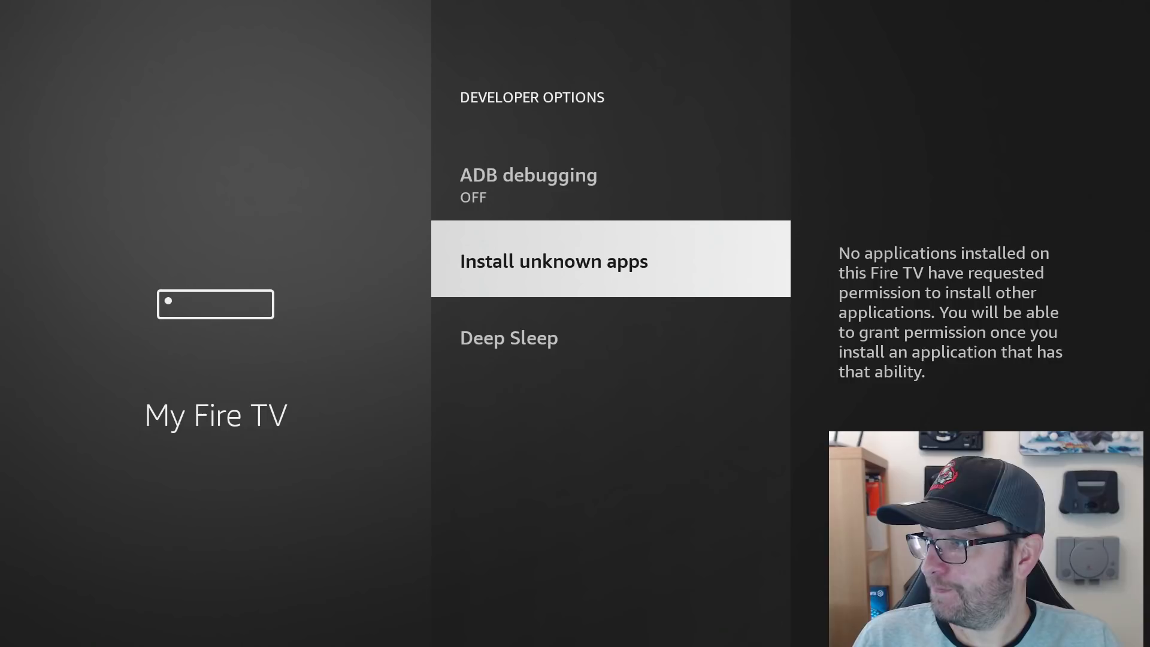
pyautogui.press('Escape')
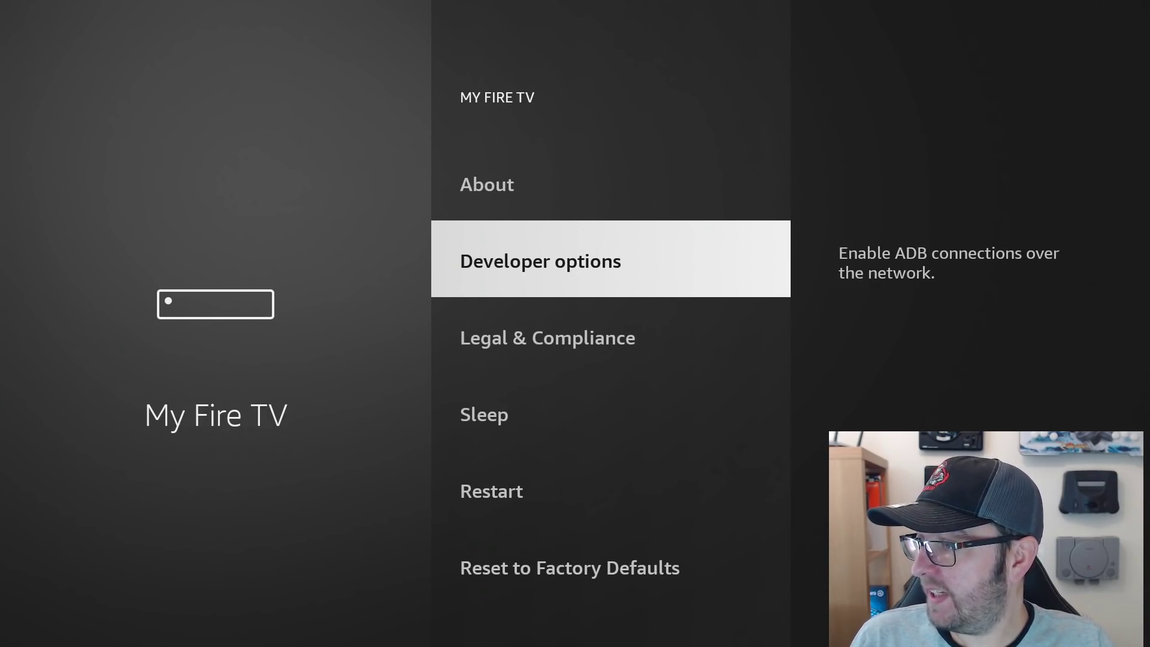
pyautogui.press('Up')
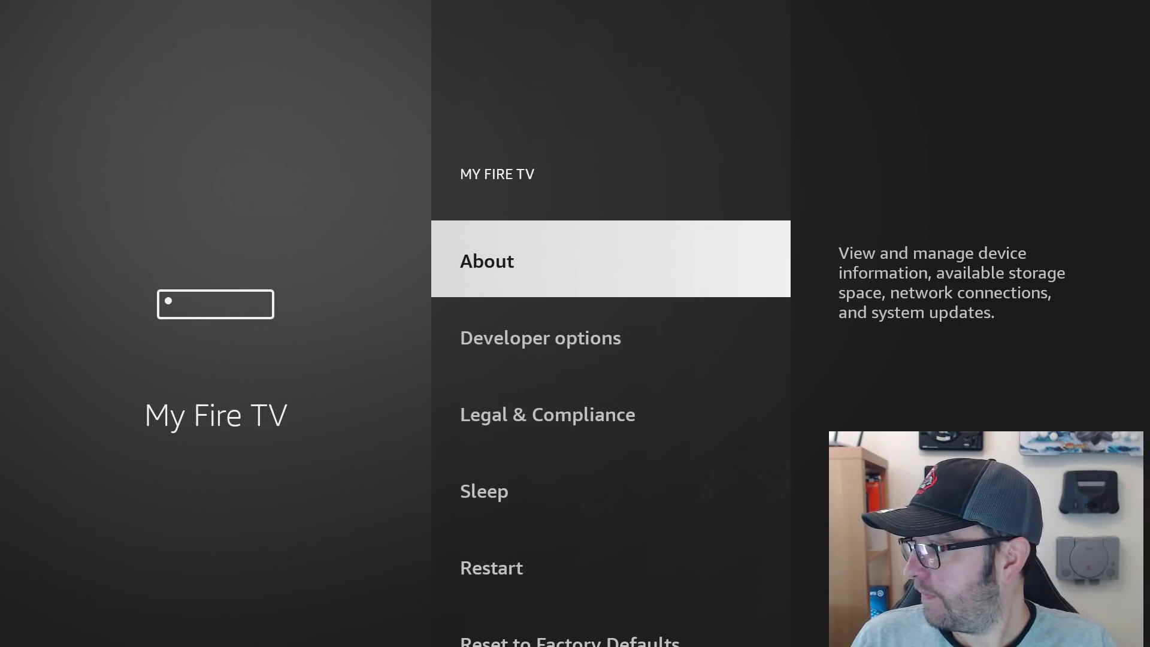
pyautogui.press('Escape')
pyautogui.press('Up')
pyautogui.press('Right')
pyautogui.press('Right')
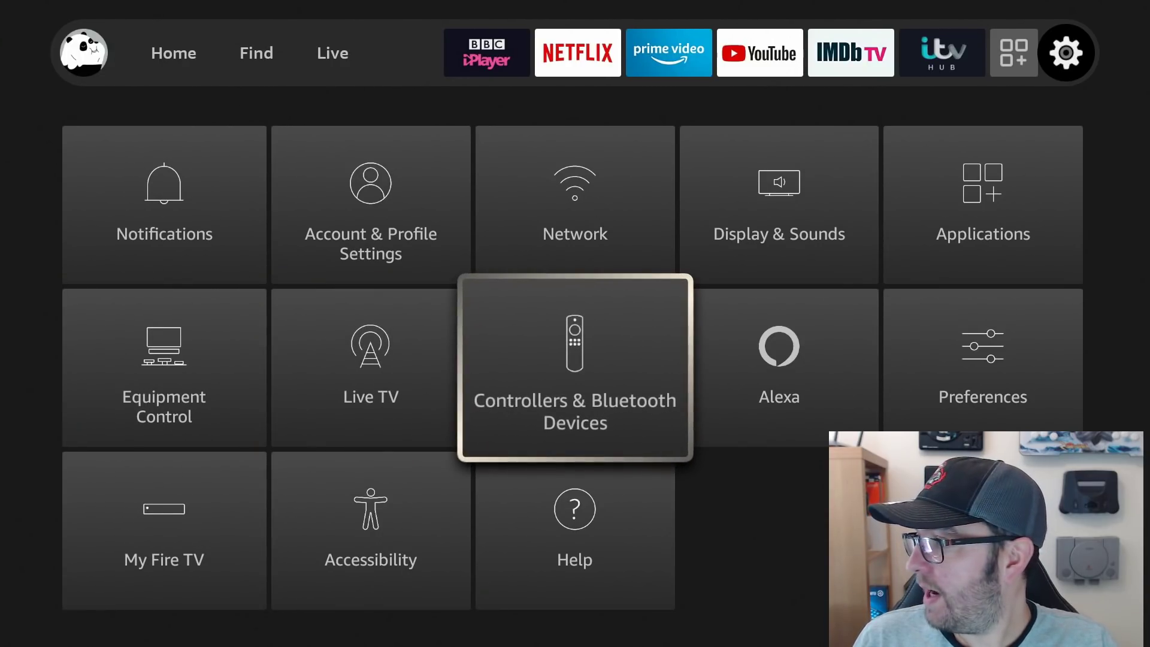
# - Set Screensaver Start Time to Never under Display & Sounds
pyautogui.press('Up')
pyautogui.press('Left')
pyautogui.press('Left')
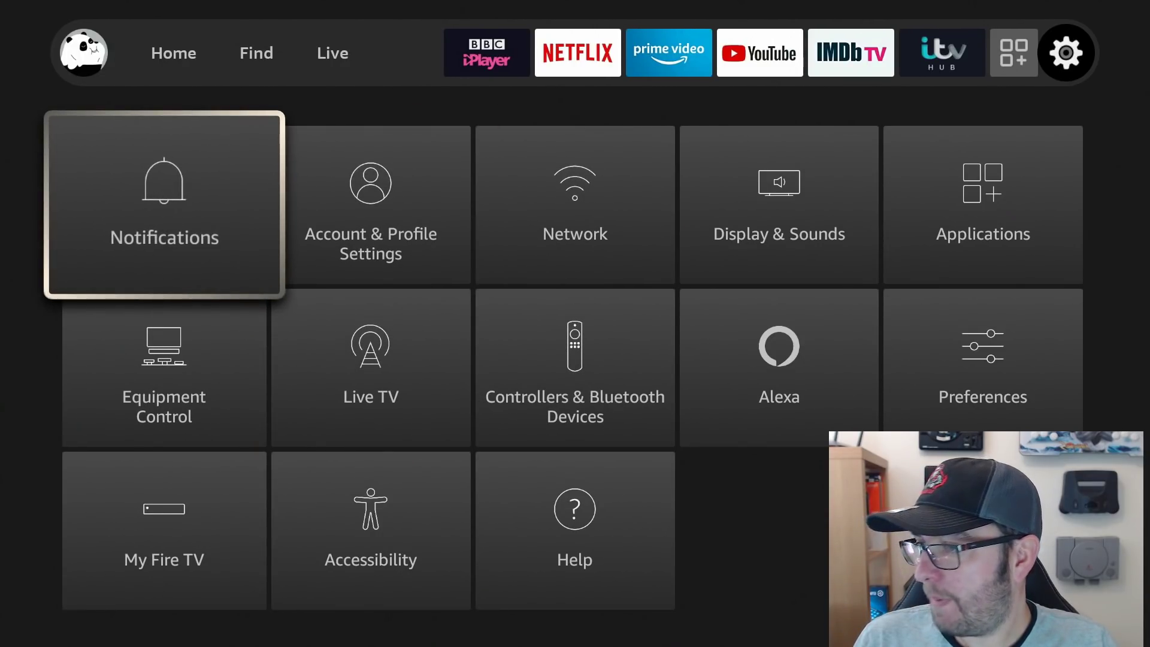
pyautogui.press('Down')
pyautogui.press('Left')
pyautogui.press('Up')
pyautogui.press('Left')
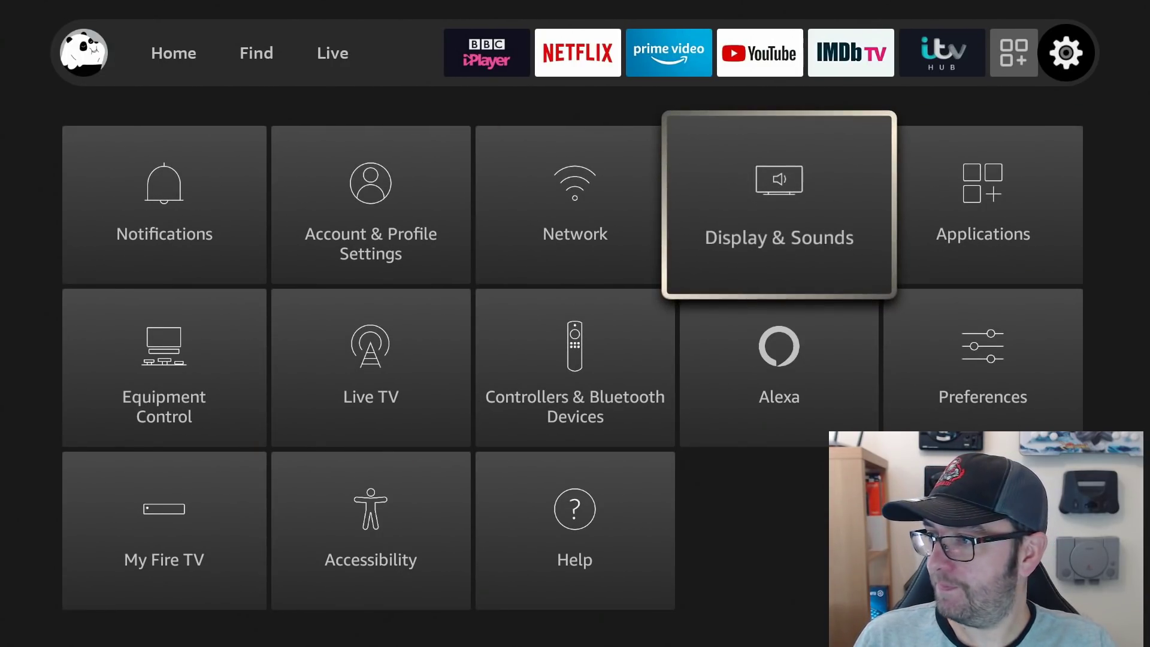
pyautogui.press('Return')
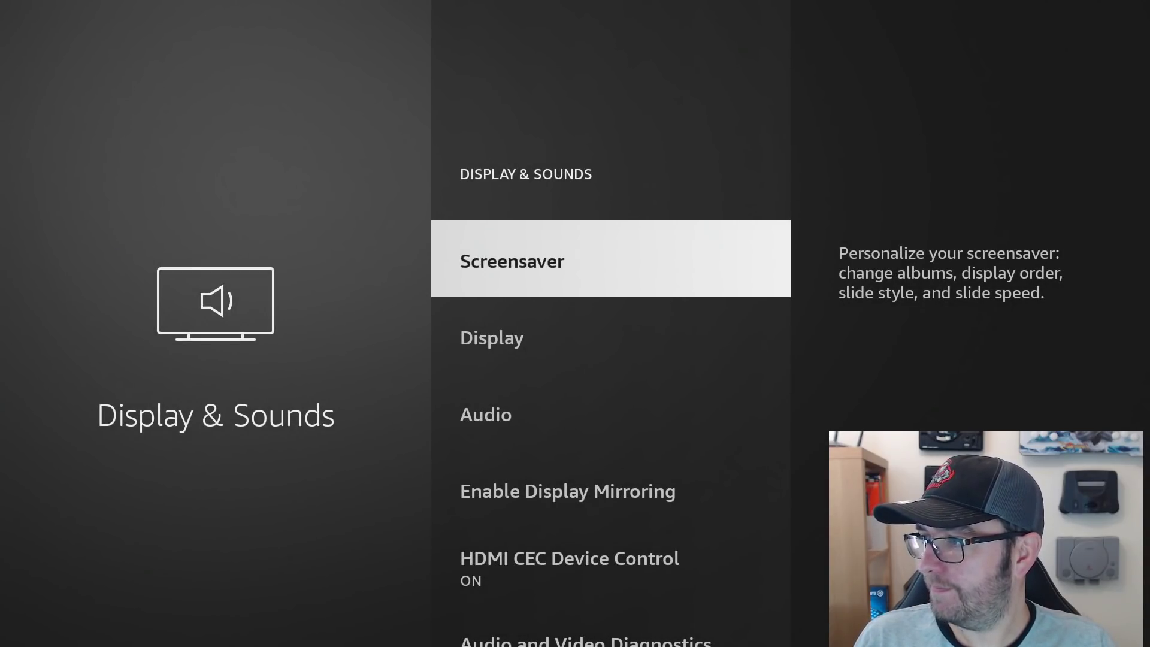
pyautogui.press('Return')
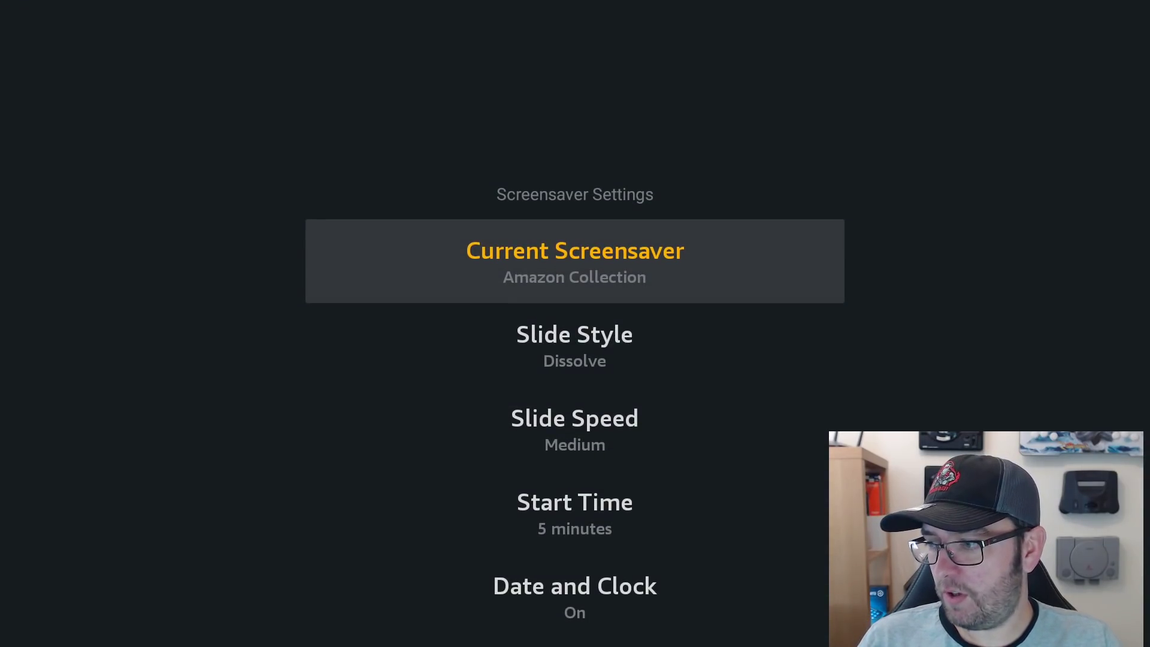
pyautogui.press('Down')
pyautogui.press('Down')
pyautogui.press('Down')
pyautogui.press('Return')
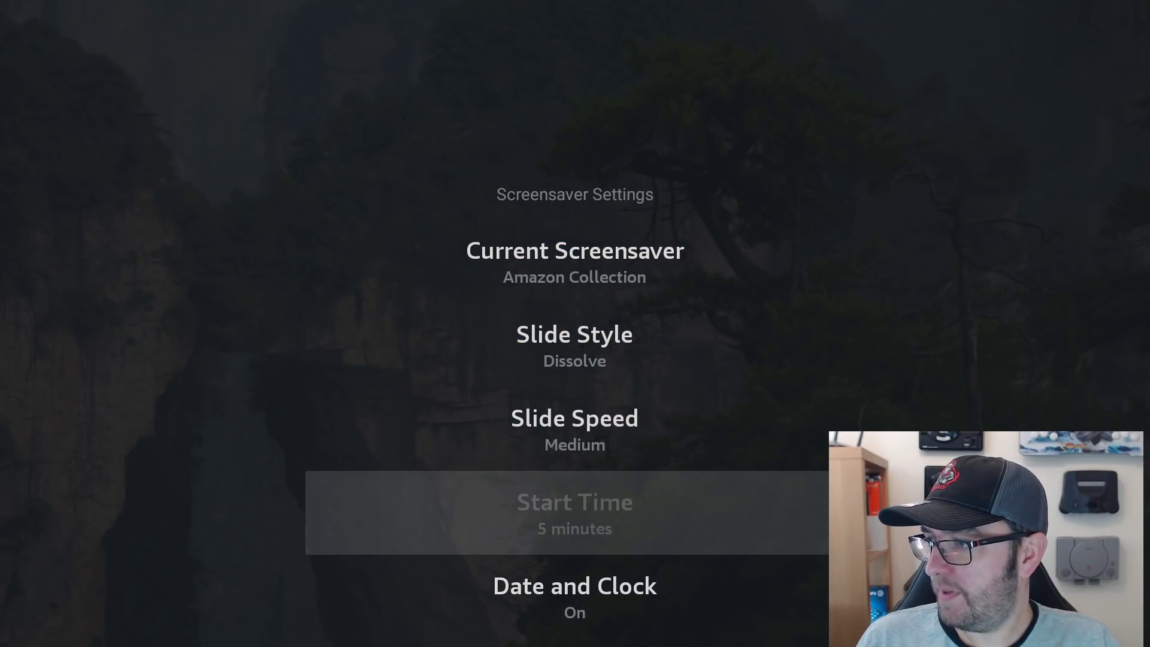
pyautogui.press('Down')
pyautogui.press('Down')
pyautogui.press('Down')
pyautogui.press('Return')
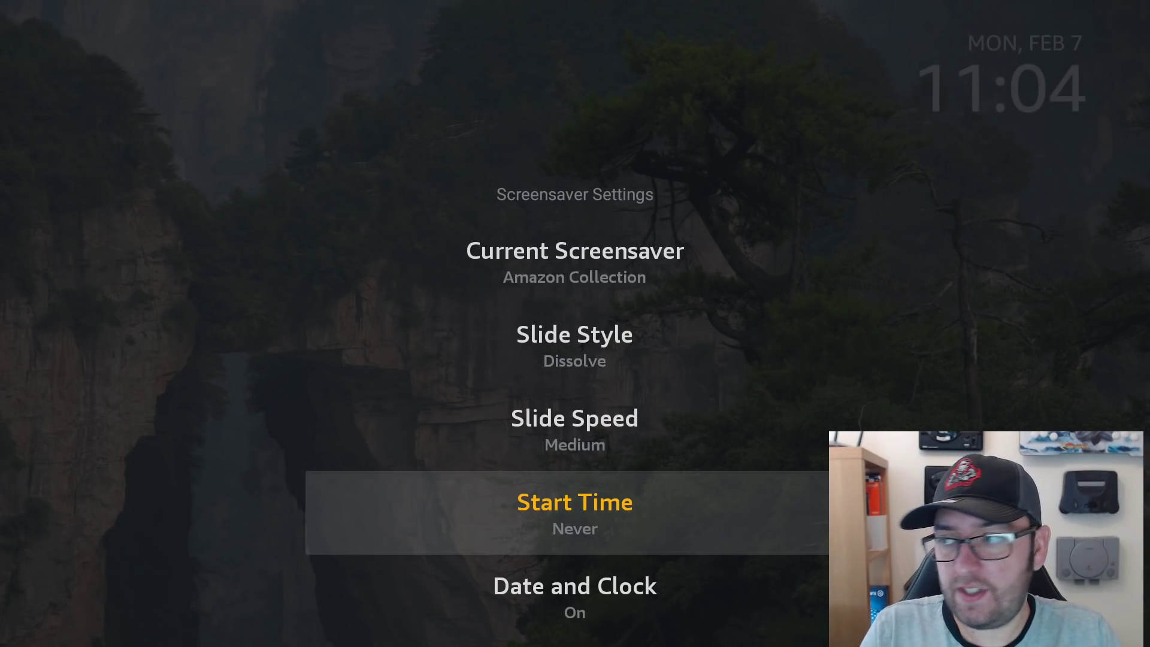
# - Browse the Display & Sounds and Display options, then back out to the Settings grid
pyautogui.press('Escape')
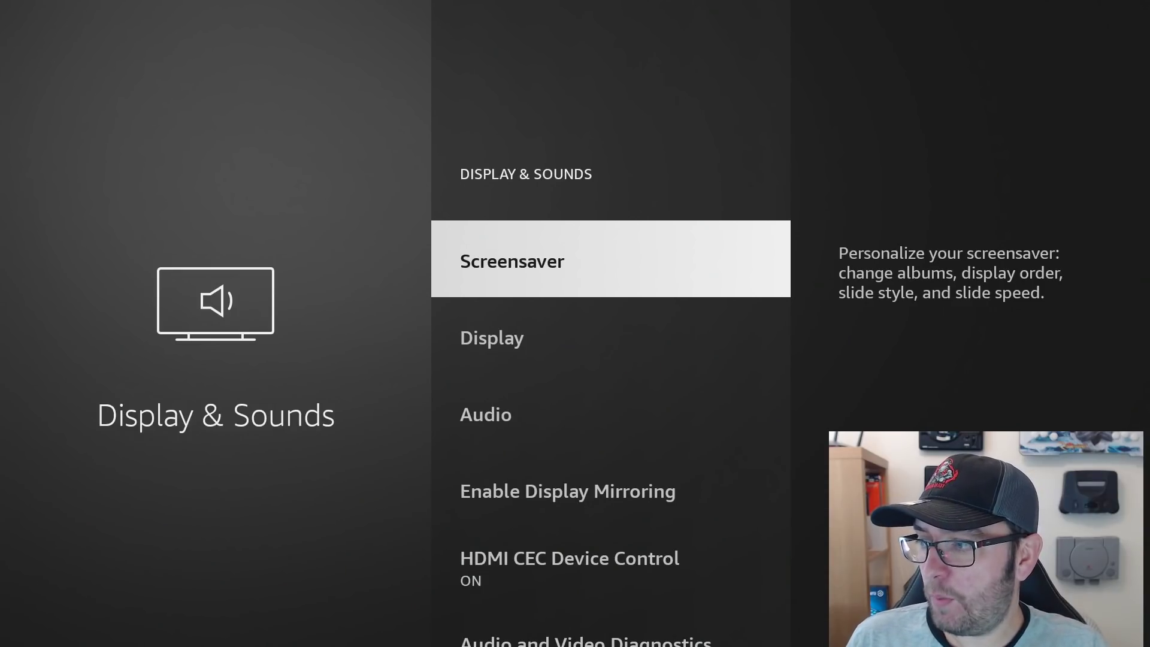
pyautogui.press('Down')
pyautogui.press('Down')
pyautogui.press('Down')
pyautogui.press('Down')
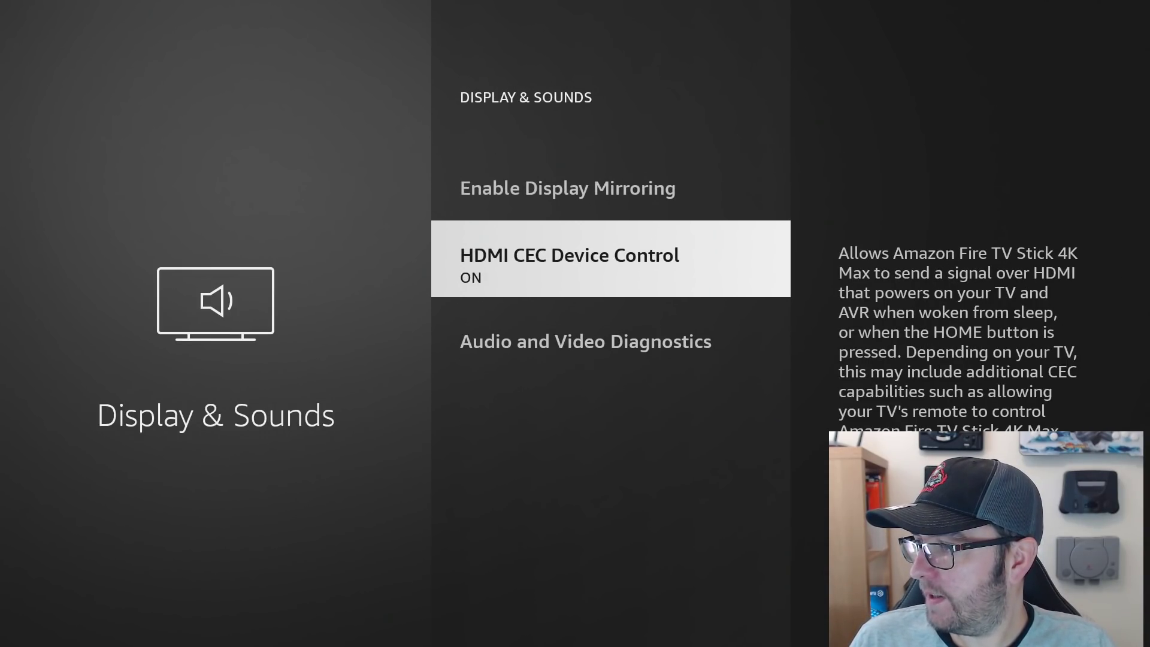
pyautogui.press('Up')
pyautogui.press('Up')
pyautogui.press('Up')
pyautogui.press('Down')
pyautogui.press('Up')
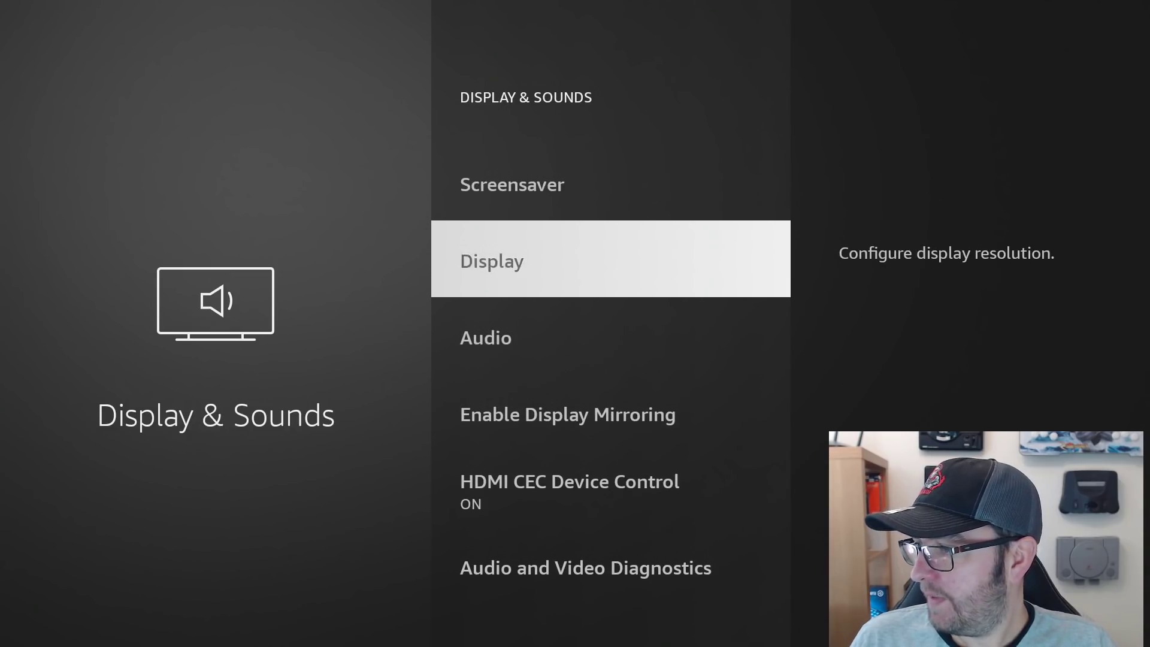
pyautogui.press('Return')
pyautogui.press('Down')
pyautogui.press('Down')
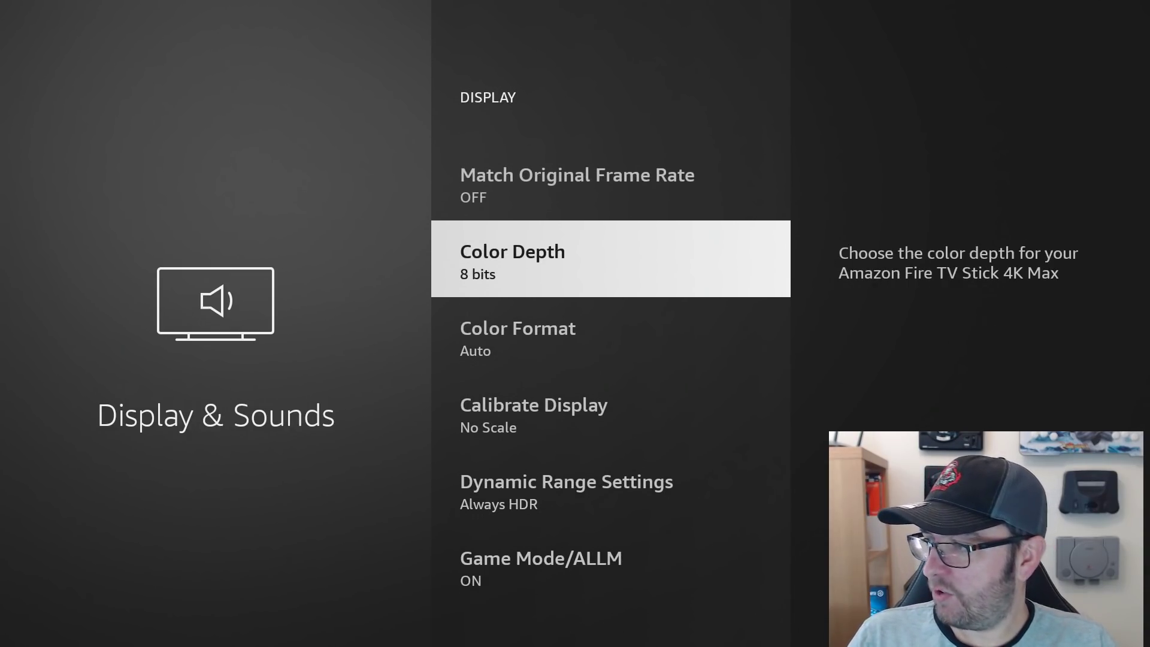
pyautogui.press('Down')
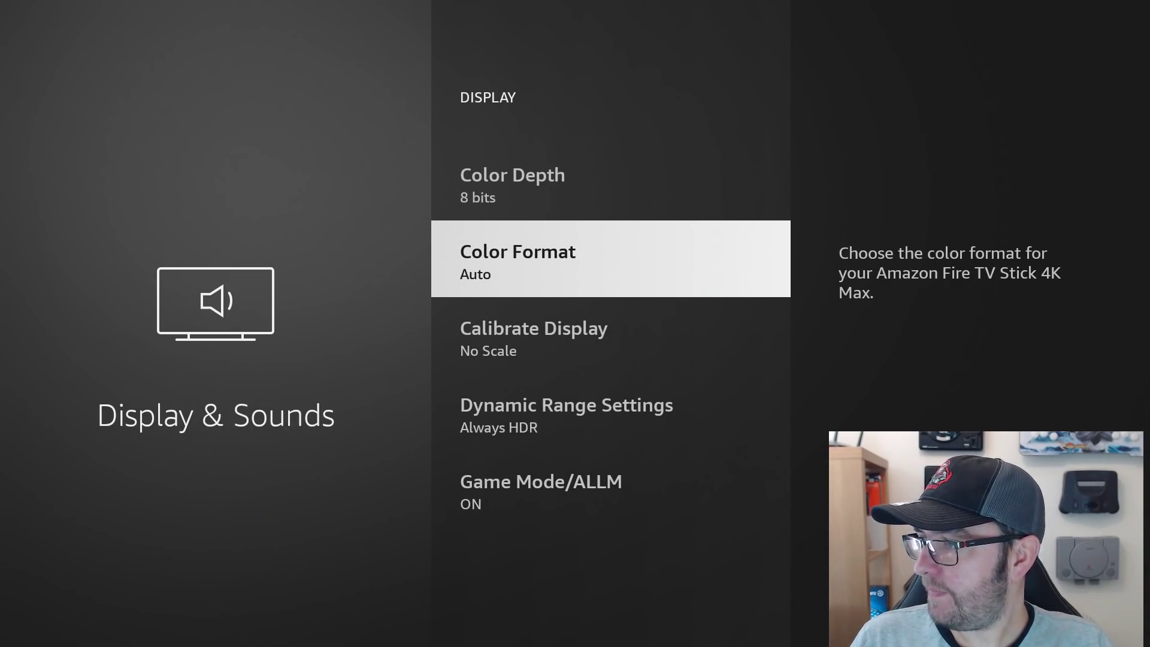
pyautogui.press('Escape')
pyautogui.press('Escape')
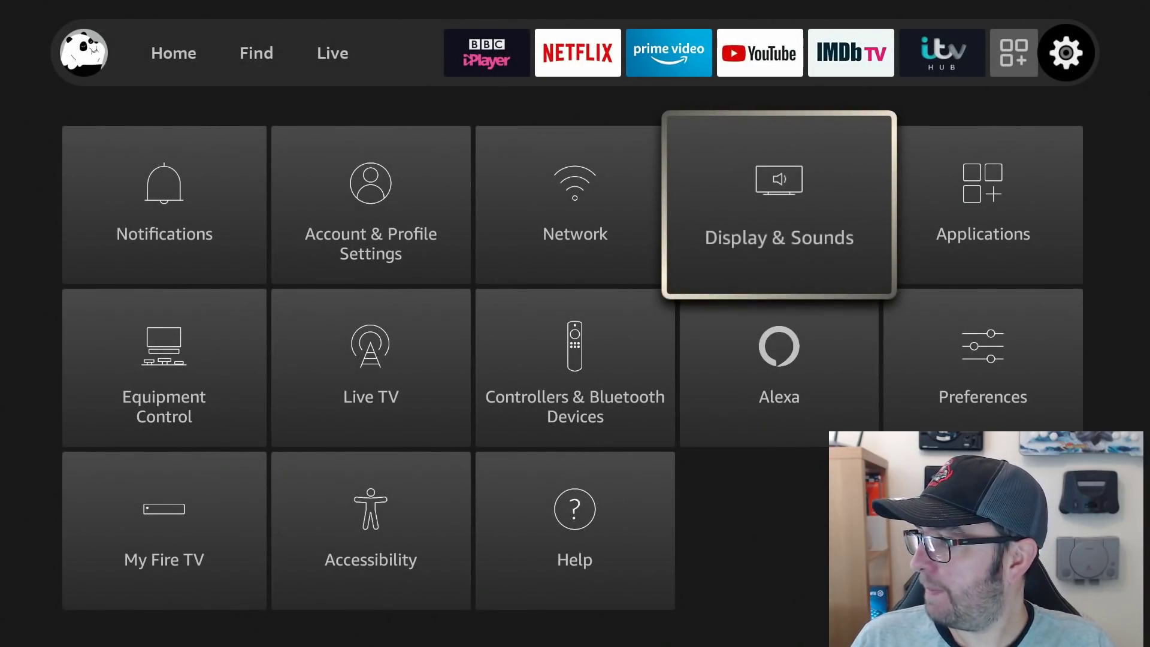
# - Turn off Amazon Photos guest connections and disable Access Amazon Photos
pyautogui.press('Right')
pyautogui.press('Return')
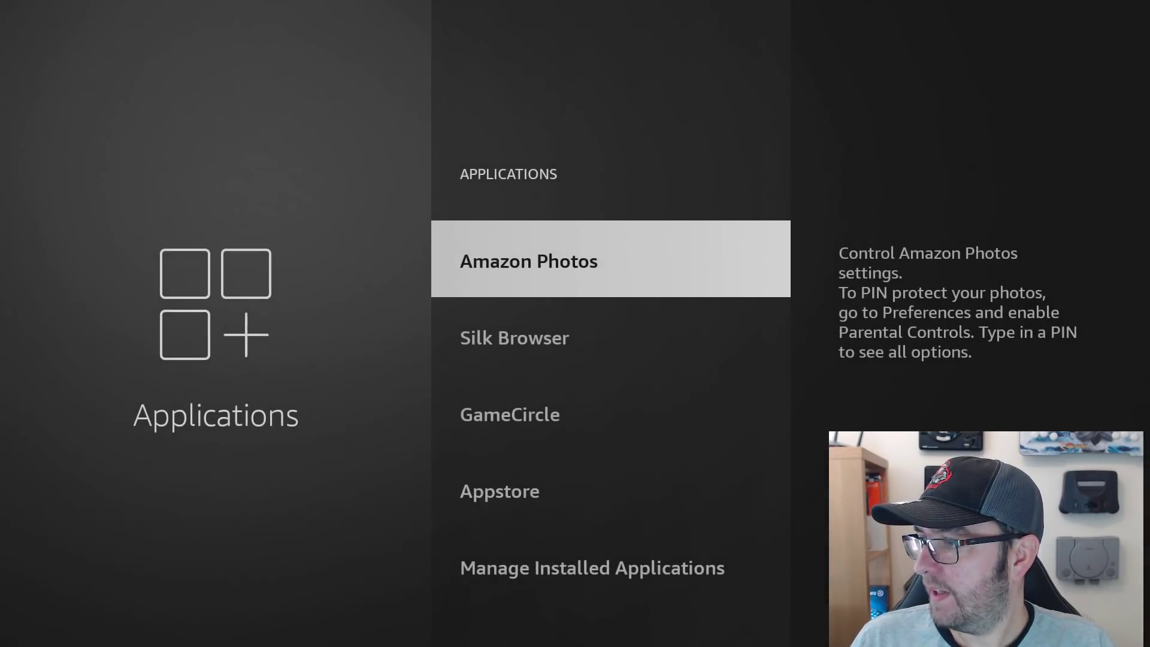
pyautogui.press('Return')
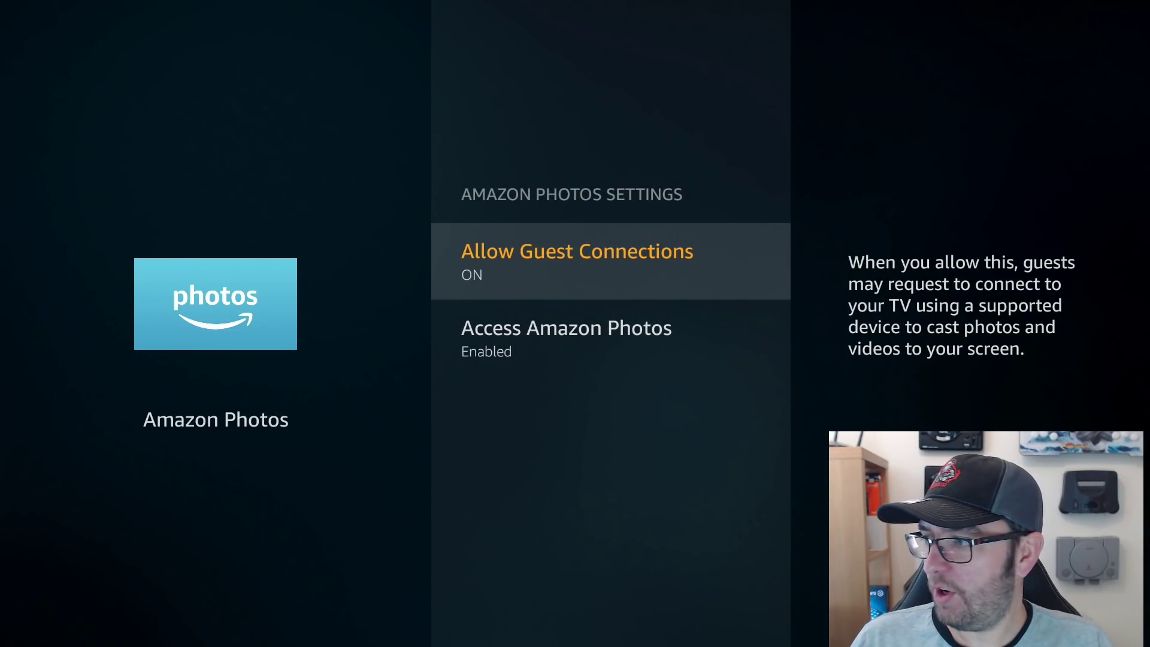
pyautogui.press('Return')
pyautogui.press('Down')
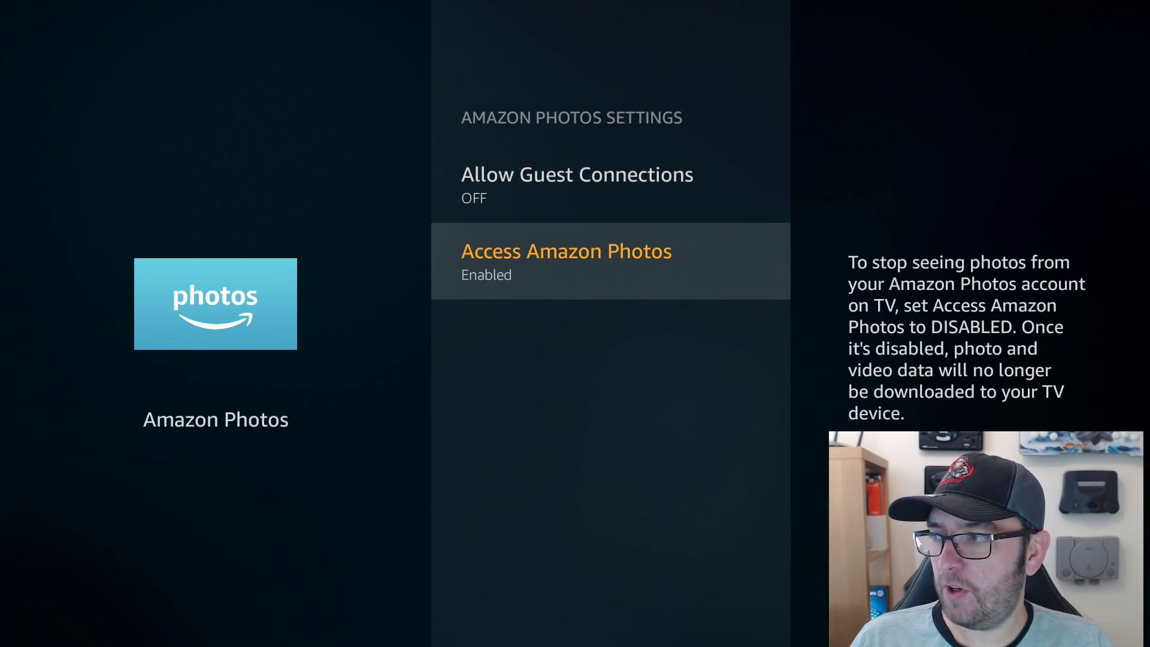
pyautogui.press('Return')
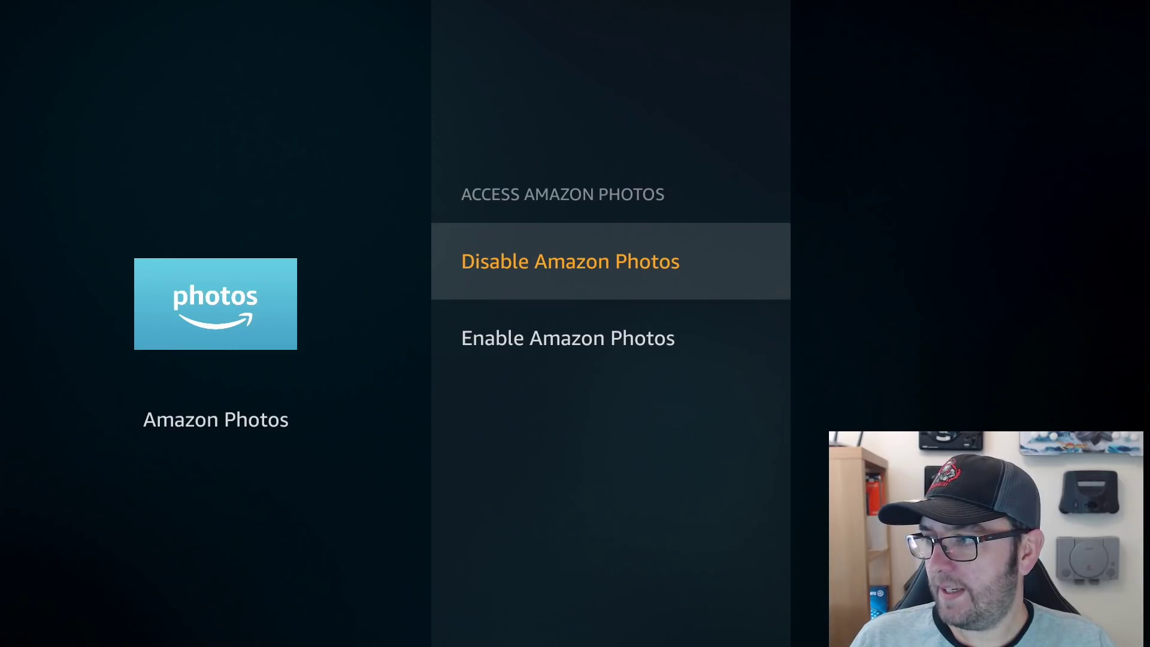
pyautogui.press('Return')
pyautogui.press('Return')
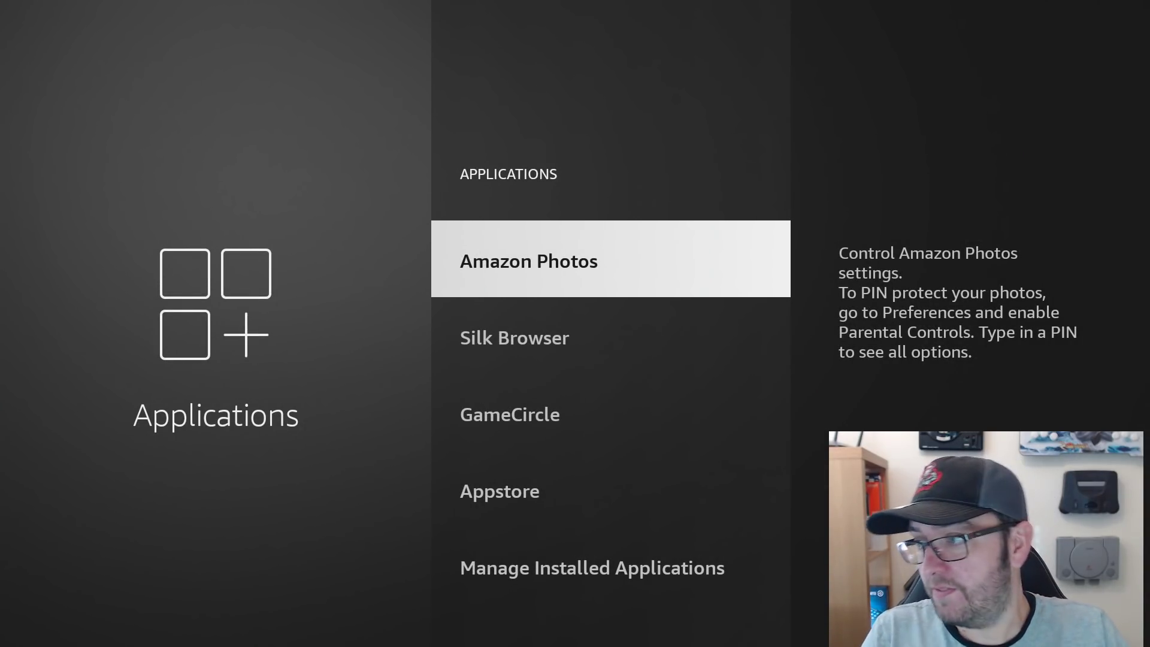
# - Switch Whispersync for Games OFF under GameCircle and return to the Applications list
pyautogui.press('Down')
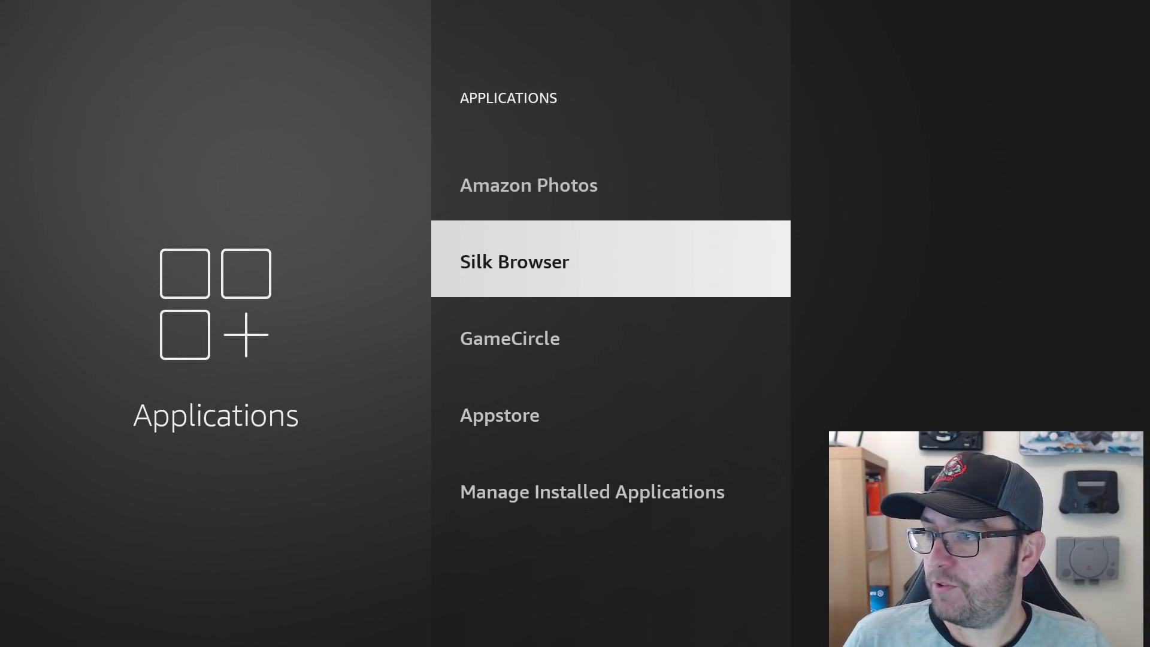
pyautogui.press('Down')
pyautogui.press('Return')
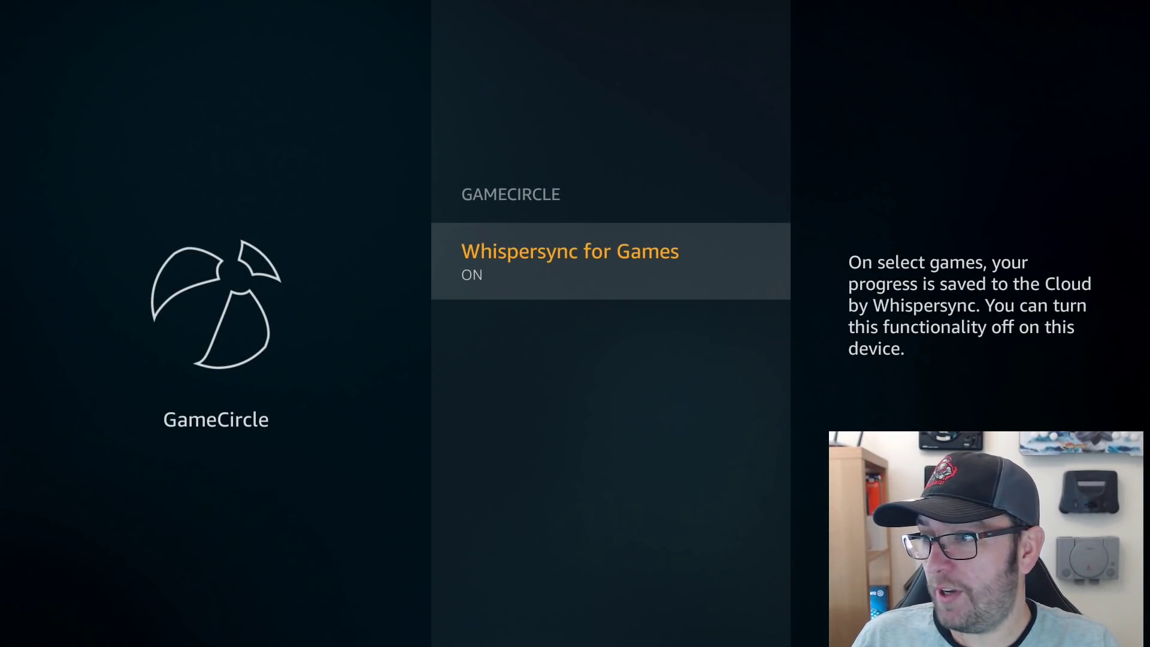
pyautogui.press('Return')
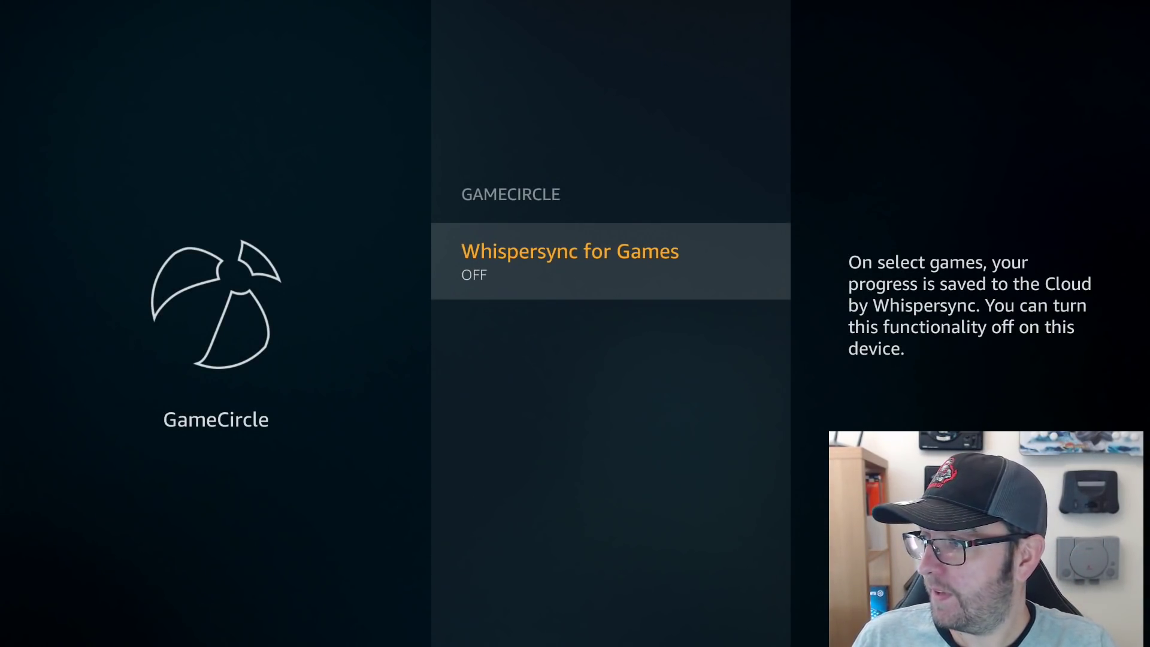
pyautogui.press('Escape')
# - Turn off Appstore Automatic Updates, In-App Purchases and Notifications
pyautogui.press('Down')
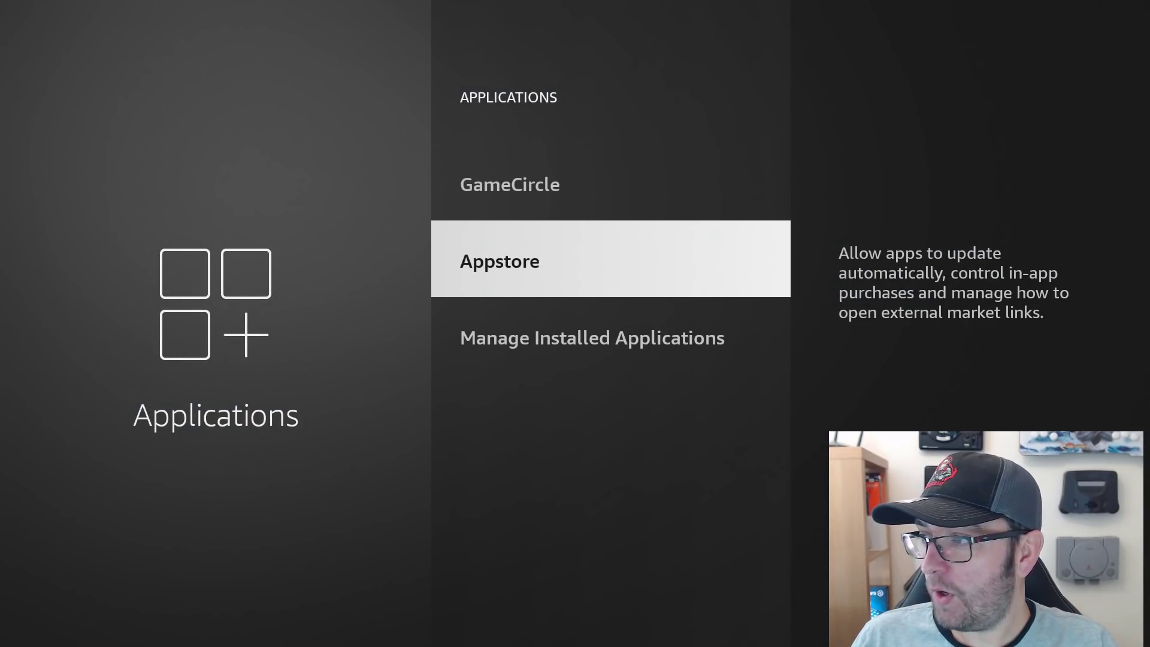
pyautogui.press('Return')
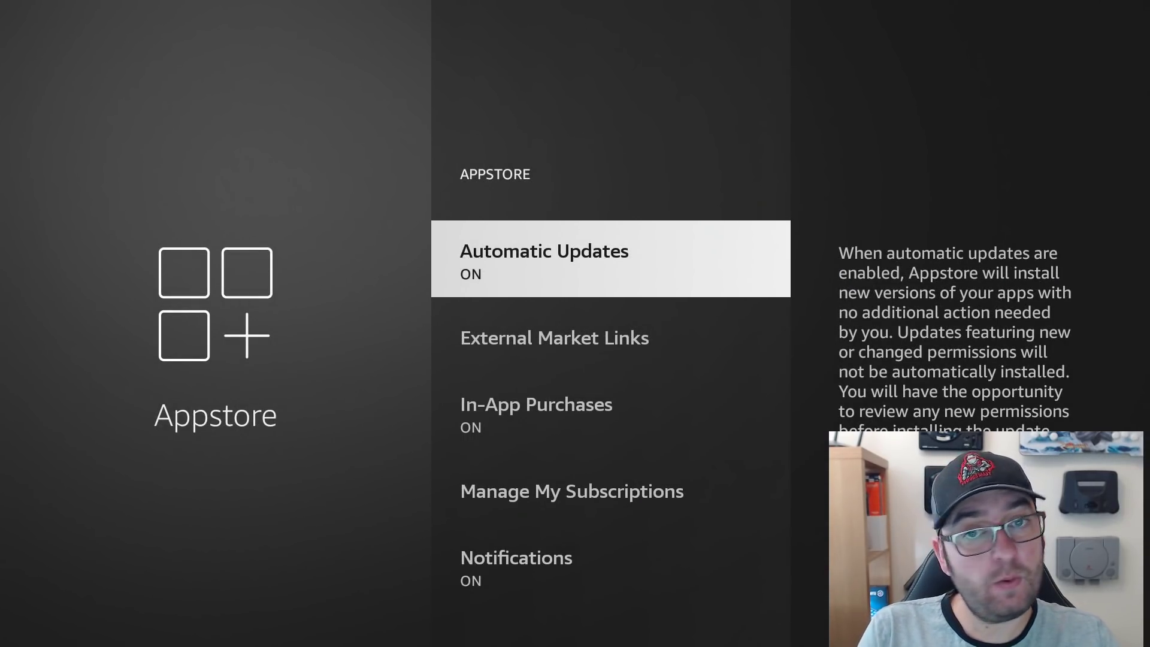
pyautogui.press('Return')
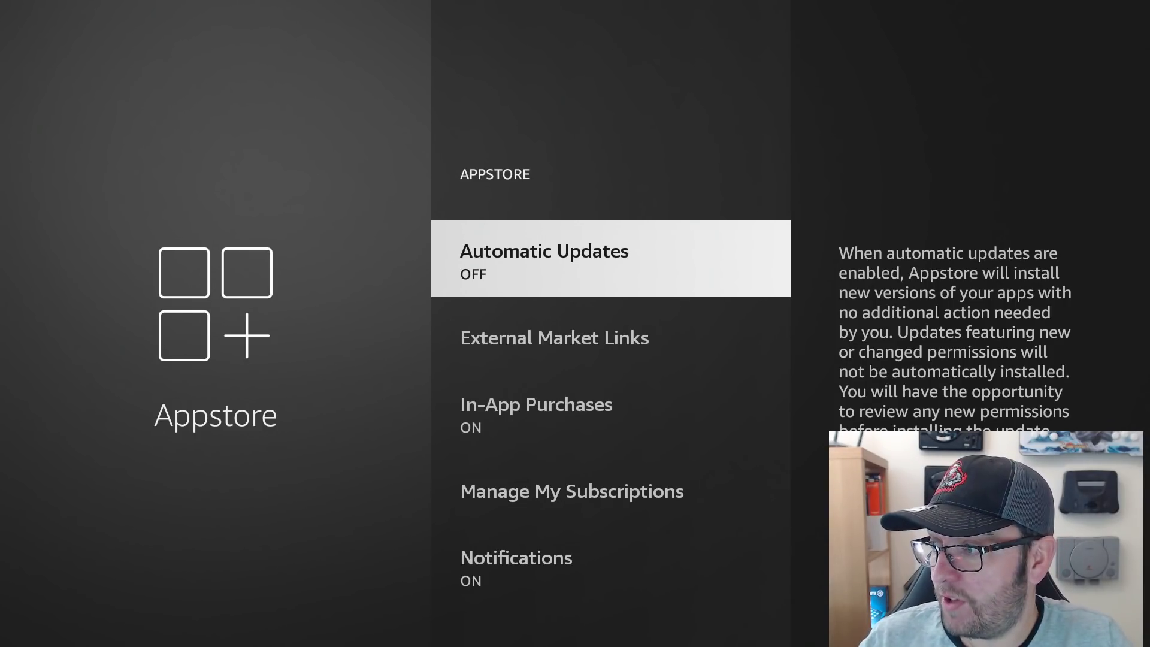
pyautogui.press('Down')
pyautogui.press('Down')
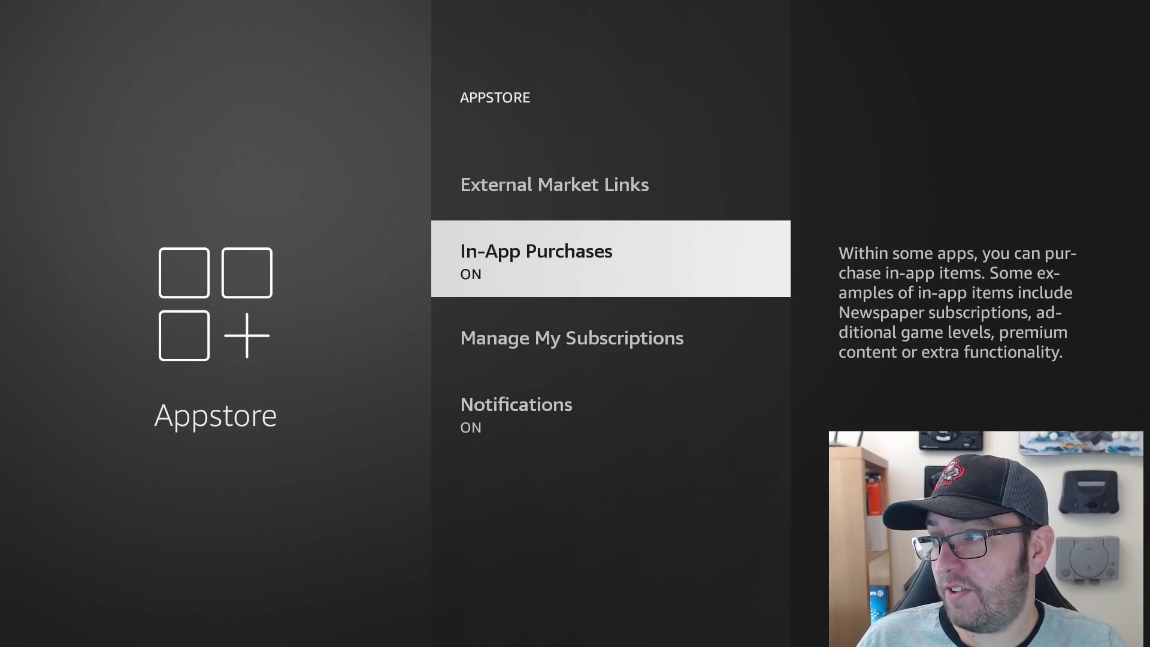
pyautogui.press('Return')
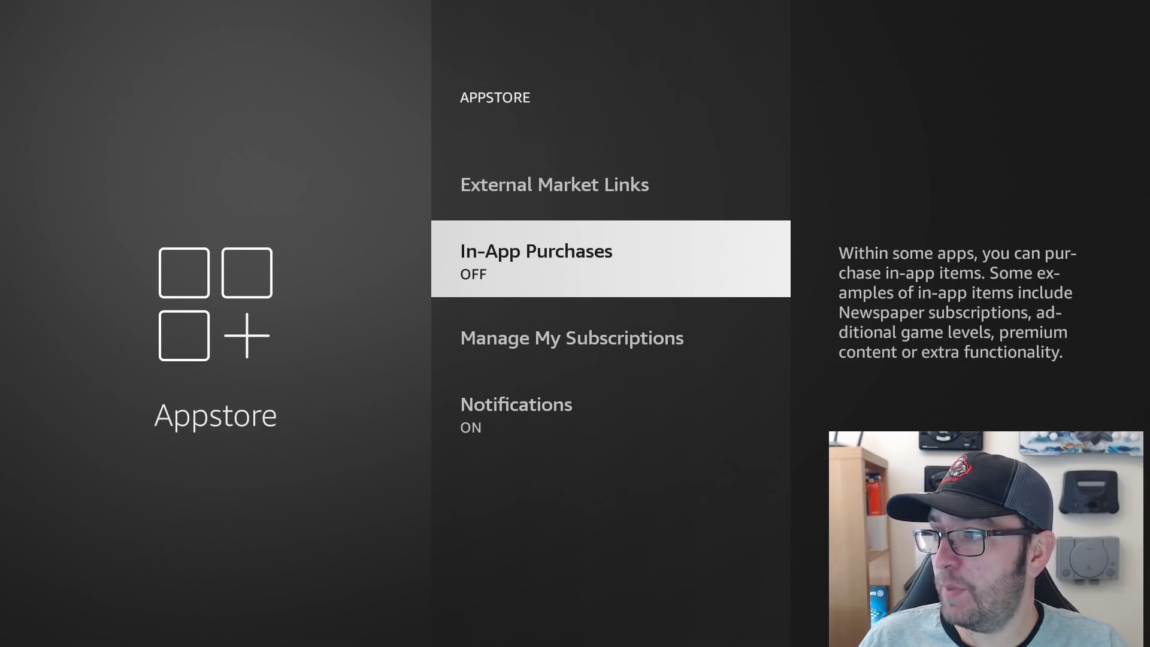
pyautogui.press('Down')
pyautogui.press('Down')
pyautogui.press('Return')
pyautogui.press('Up')
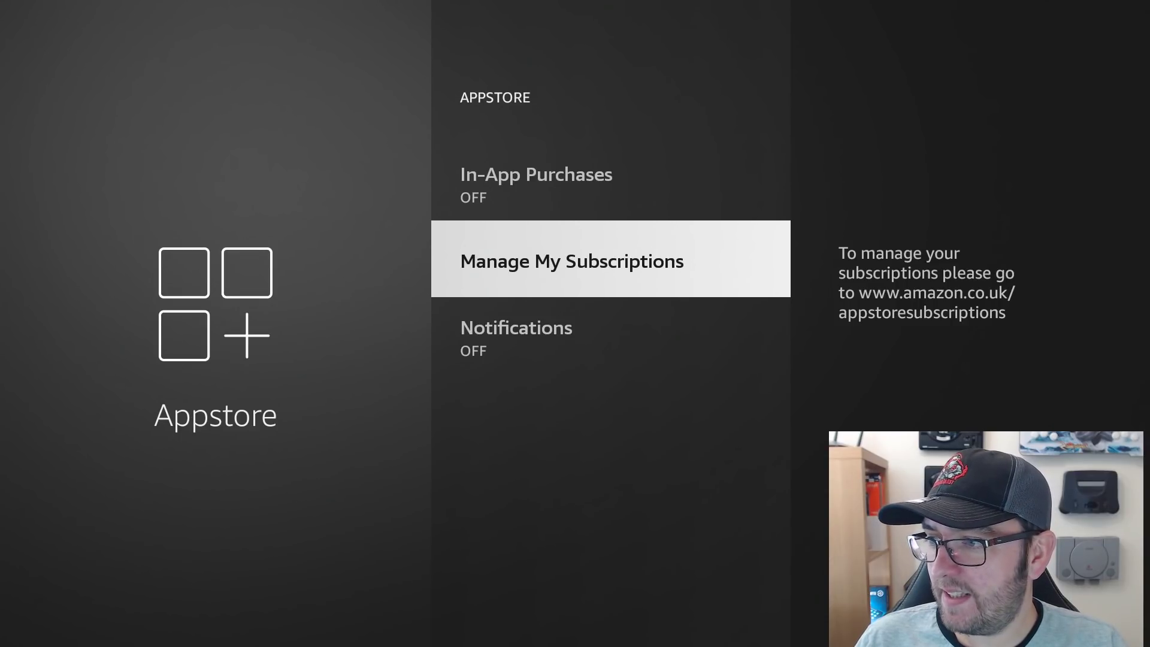
# - Leave the Appstore settings and move down the Applications list to Manage Installed Applications
pyautogui.press('Up')
pyautogui.press('Up')
pyautogui.press('Up')
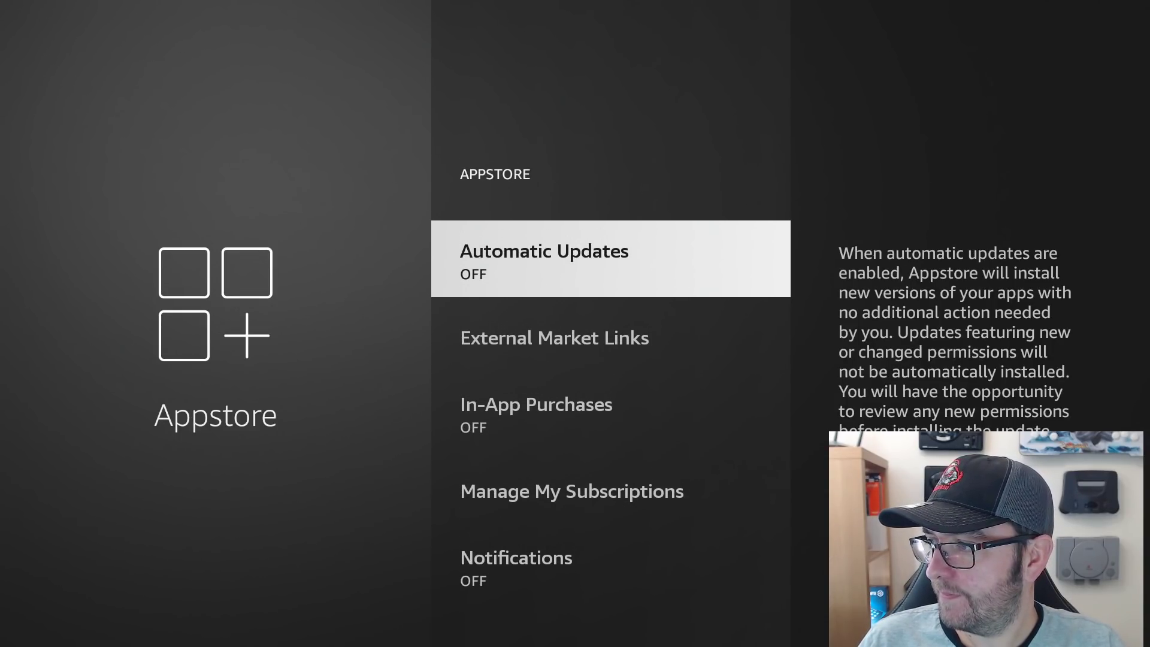
pyautogui.press('Escape')
pyautogui.press('Down')
pyautogui.press('Up')
pyautogui.press('Up')
pyautogui.press('Up')
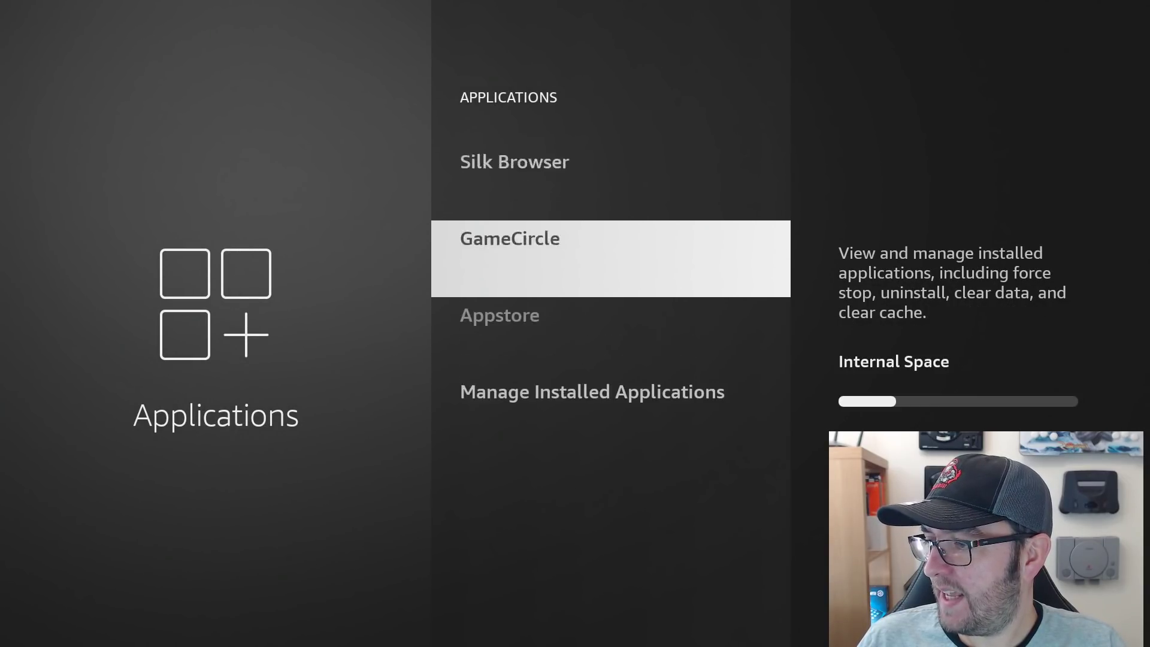
pyautogui.press('Down')
pyautogui.press('Down')
pyautogui.press('Down')
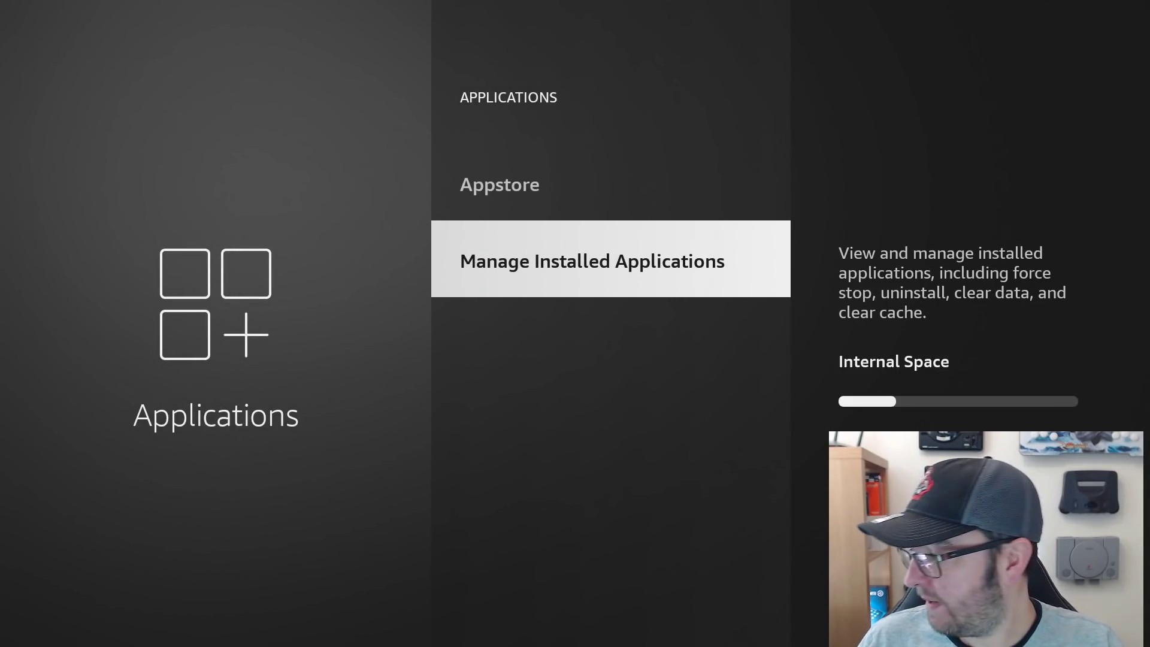
# - Look through Account & Profile Settings and Kids Settings, then return to the Settings grid
pyautogui.press('Escape')
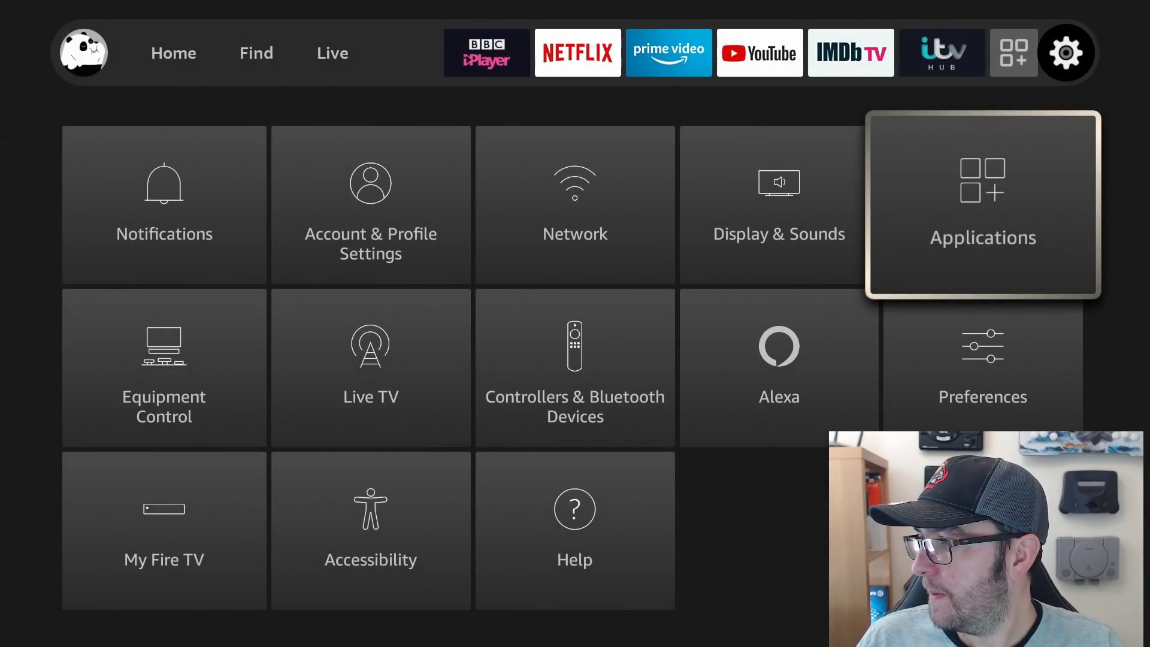
pyautogui.press('Left')
pyautogui.press('Left')
pyautogui.press('Left')
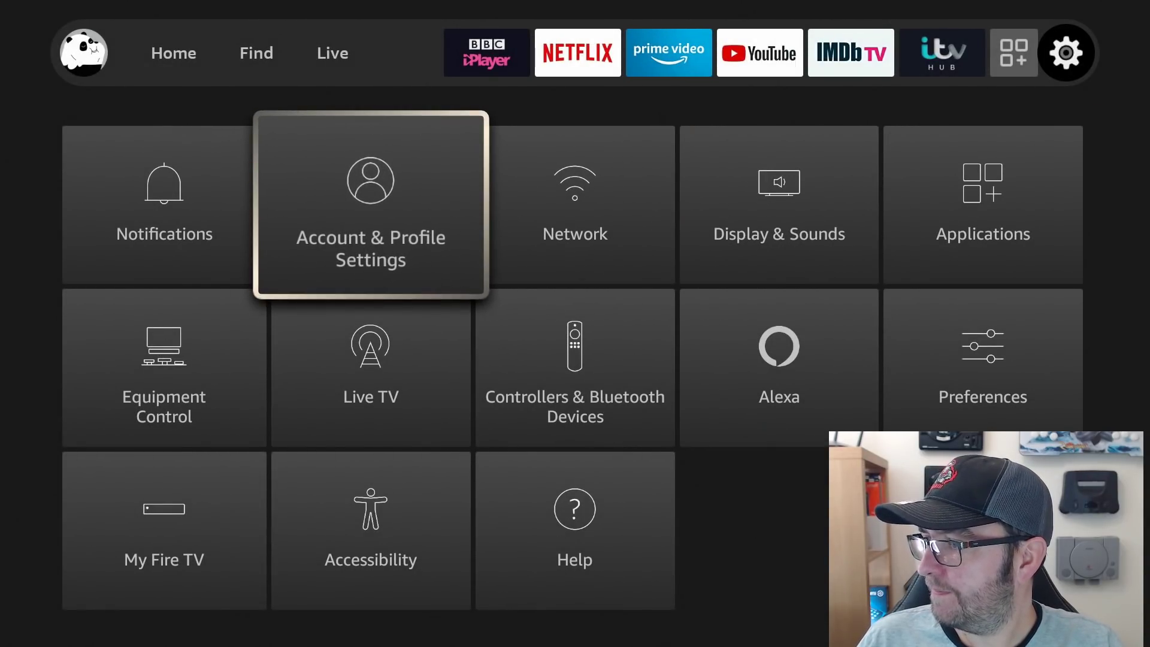
pyautogui.press('Return')
pyautogui.press('Down')
pyautogui.press('Down')
pyautogui.press('Down')
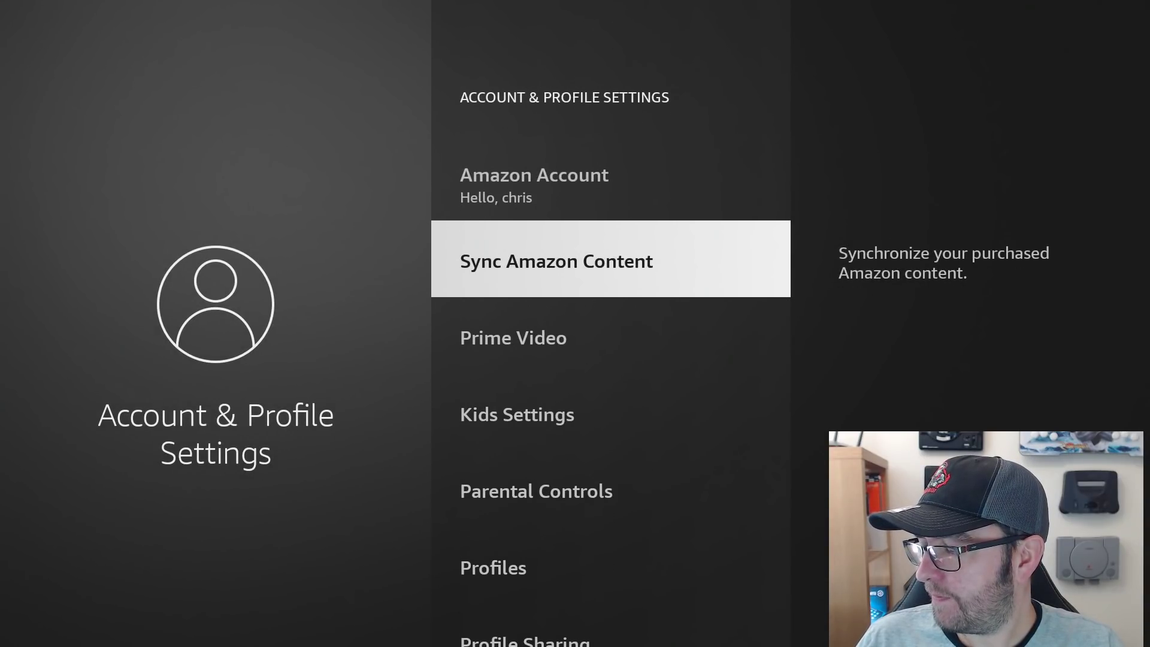
pyautogui.press('Down')
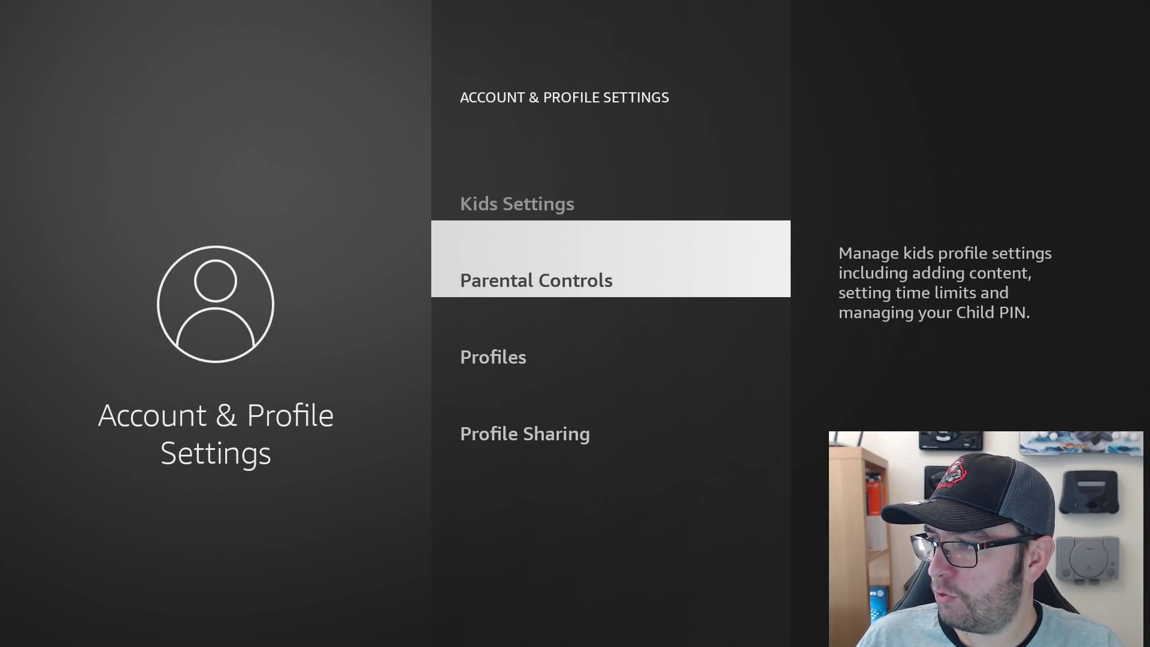
pyautogui.press('Up')
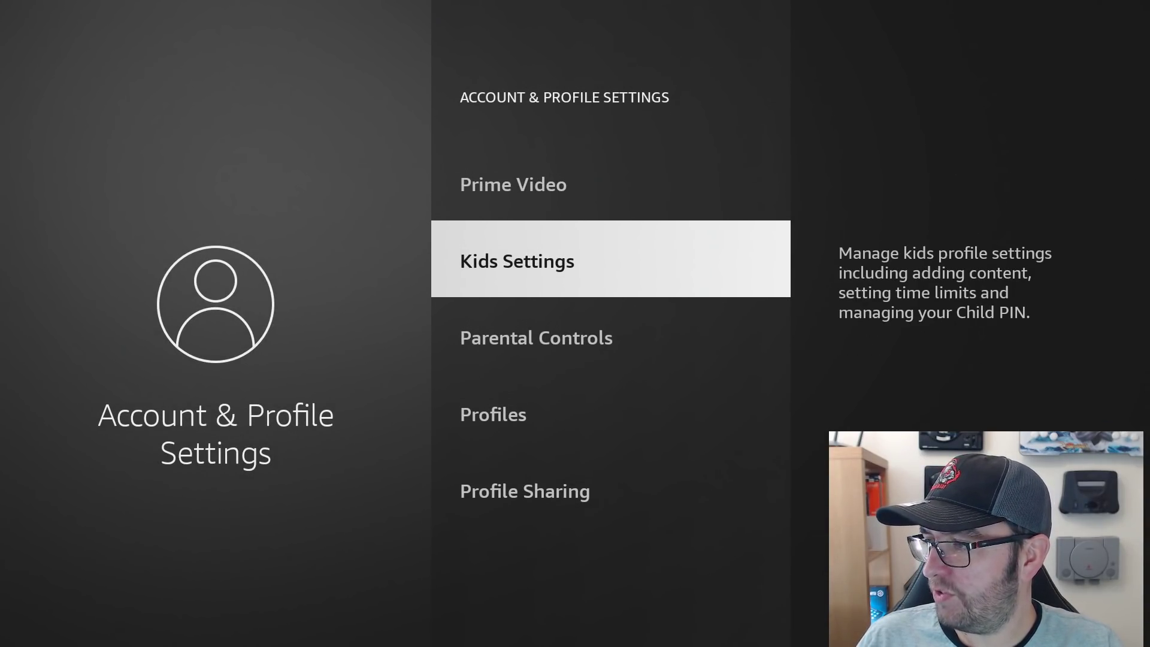
pyautogui.press('Return')
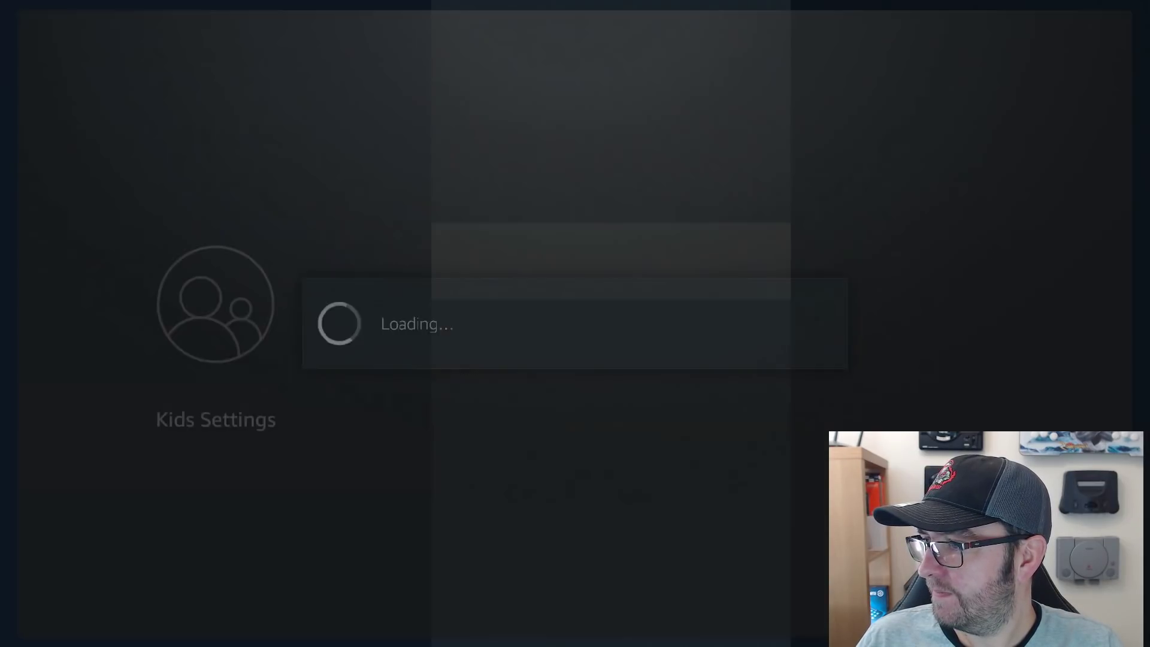
pyautogui.press('Escape')
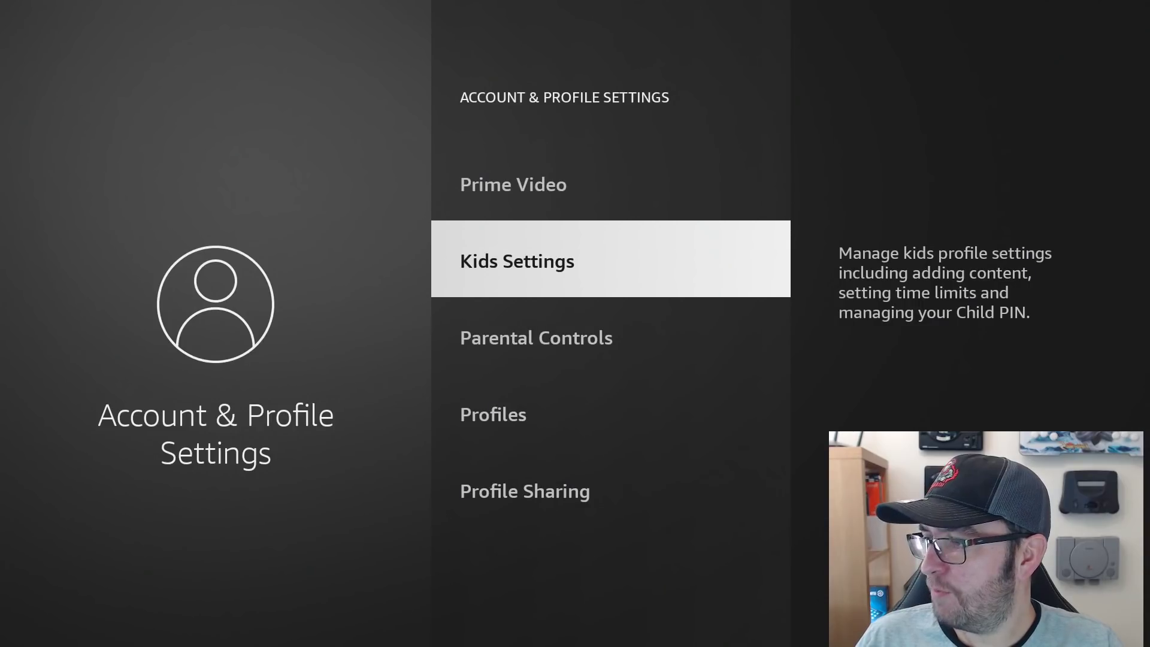
pyautogui.press('Down')
pyautogui.press('Down')
pyautogui.press('Down')
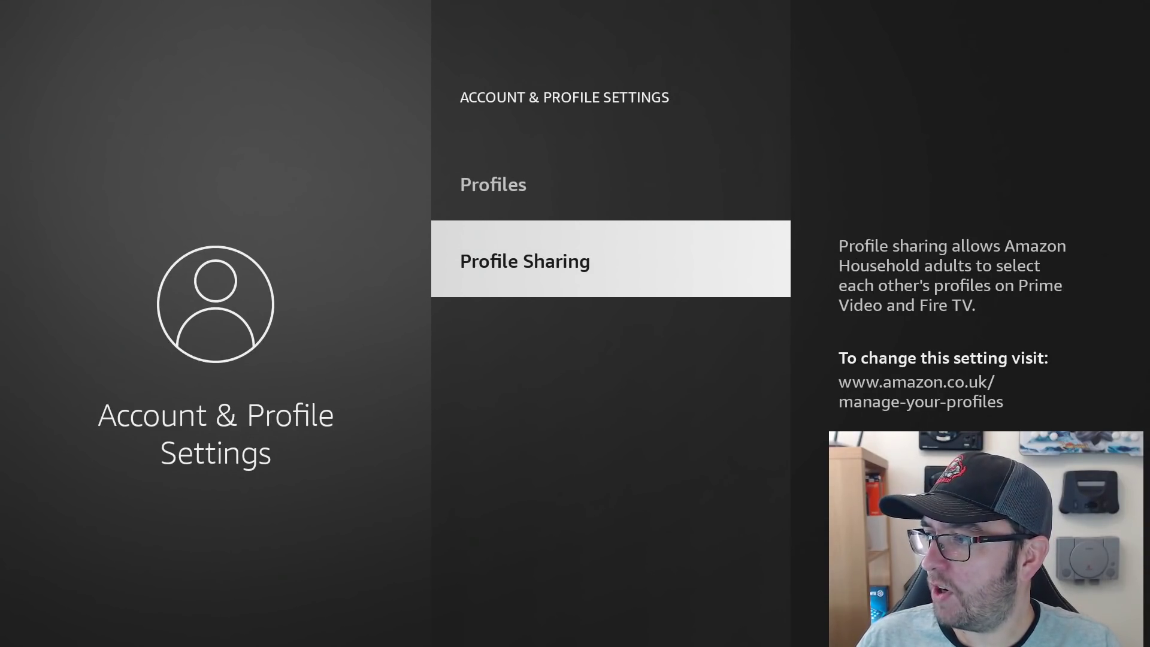
pyautogui.press('Escape')
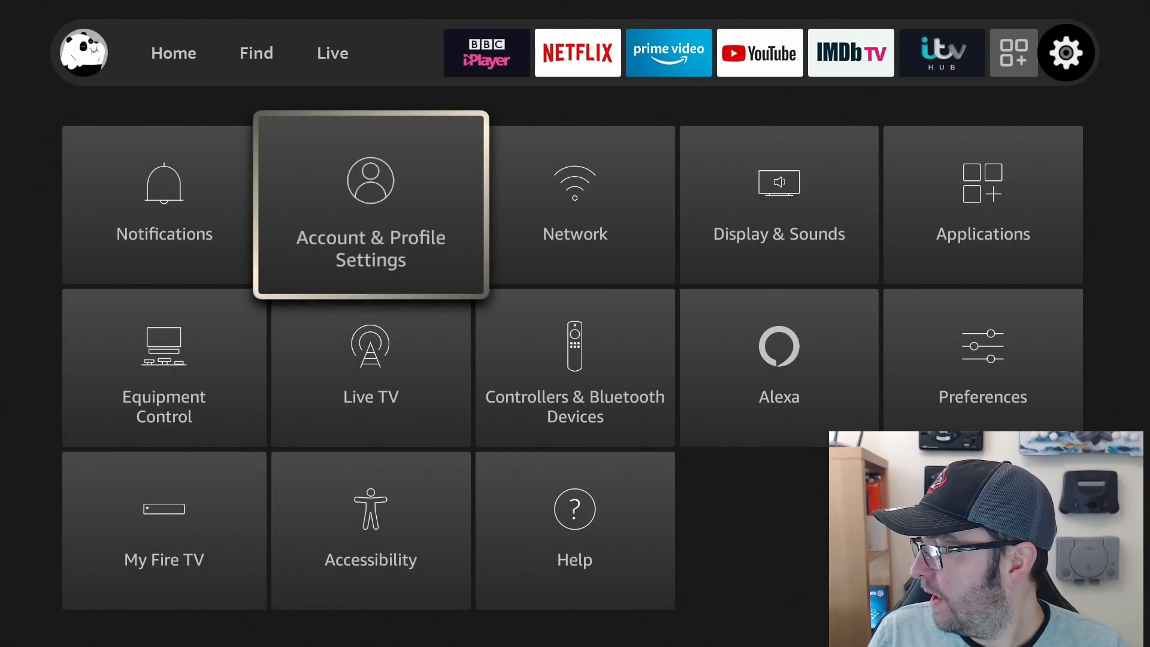
# - Look through the Live TV settings and parental controls, then back out to the Settings grid
pyautogui.press('Left')
pyautogui.press('Down')
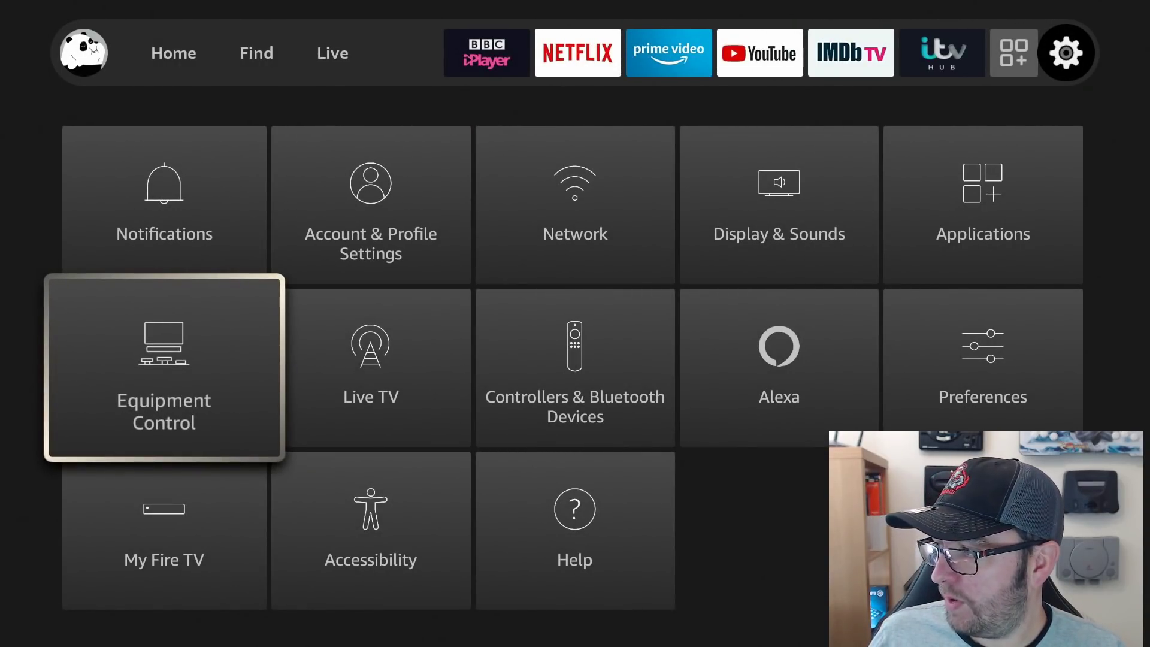
pyautogui.press('Right')
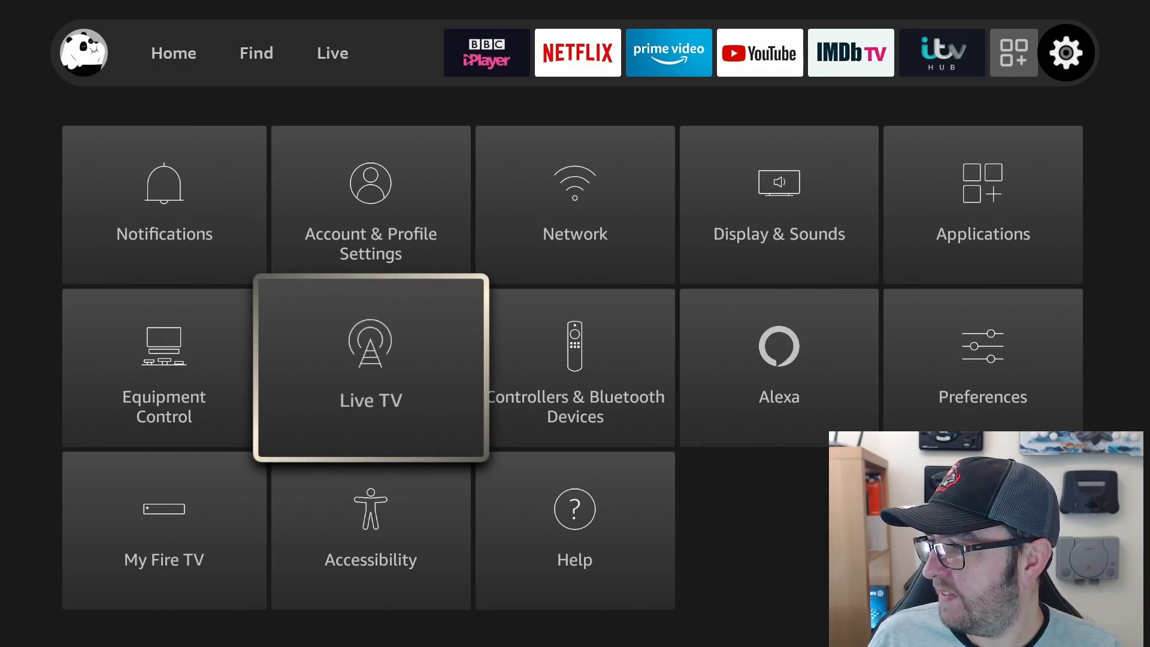
pyautogui.press('Return')
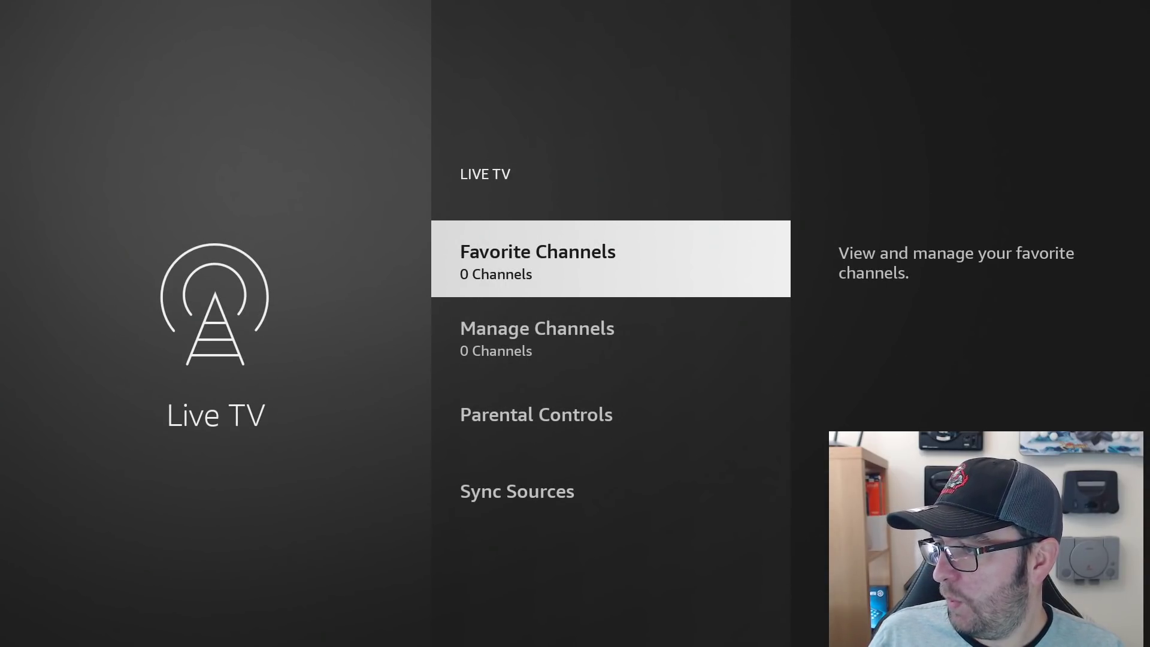
pyautogui.press('Down')
pyautogui.press('Down')
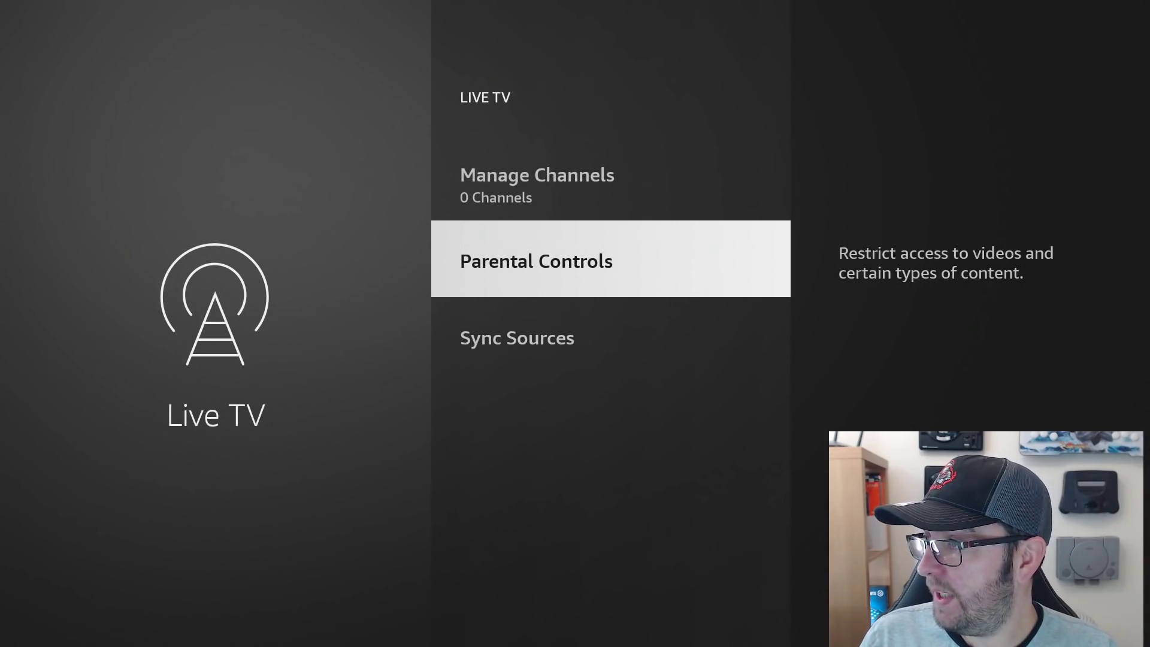
pyautogui.press('Escape')
pyautogui.press('Up')
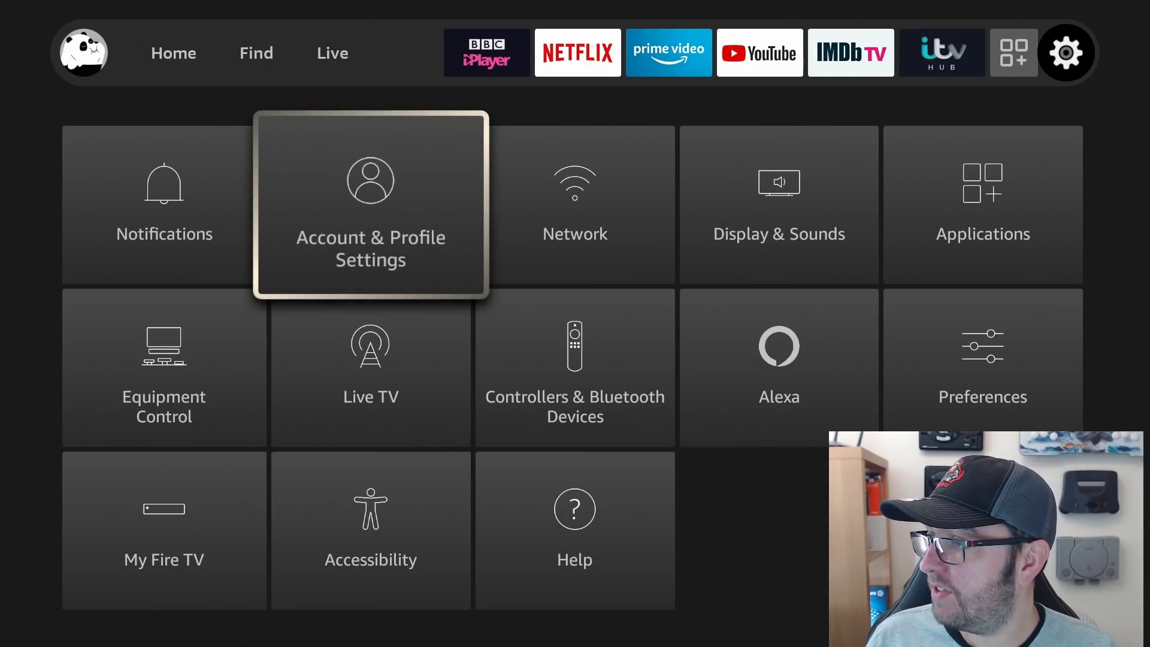
pyautogui.press('Left')
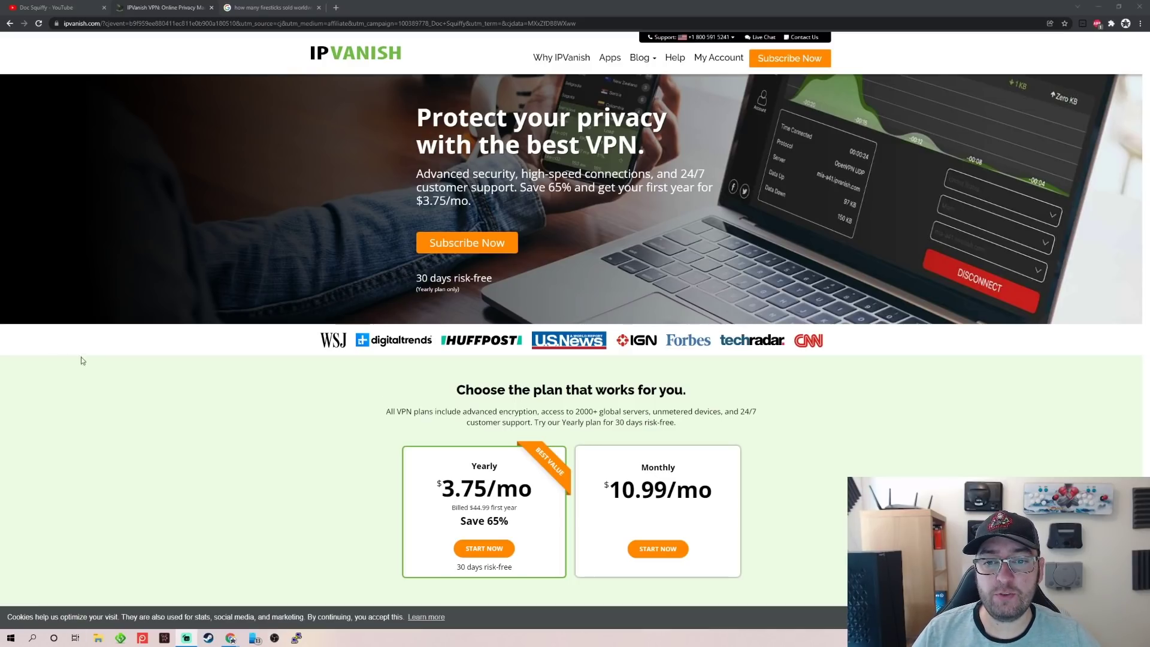
pyautogui.scroll(-5, 230, 413)
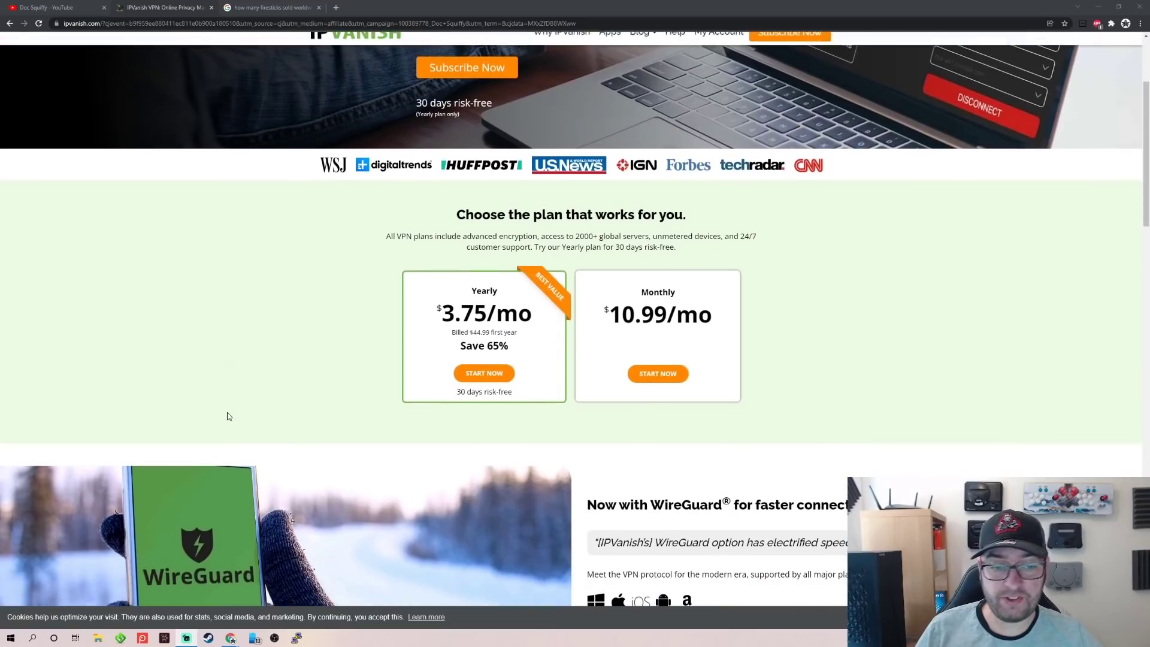
pyautogui.scroll(-3, 225, 416)
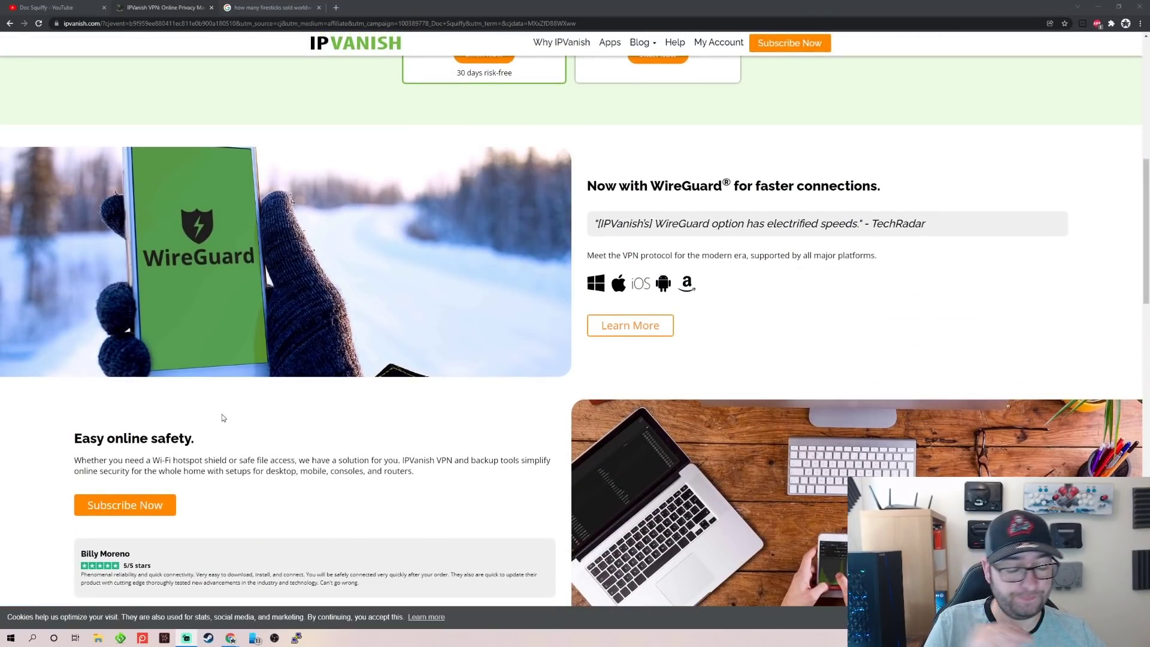
pyautogui.scroll(-4, 223, 417)
pyautogui.scroll(-6, 222, 416)
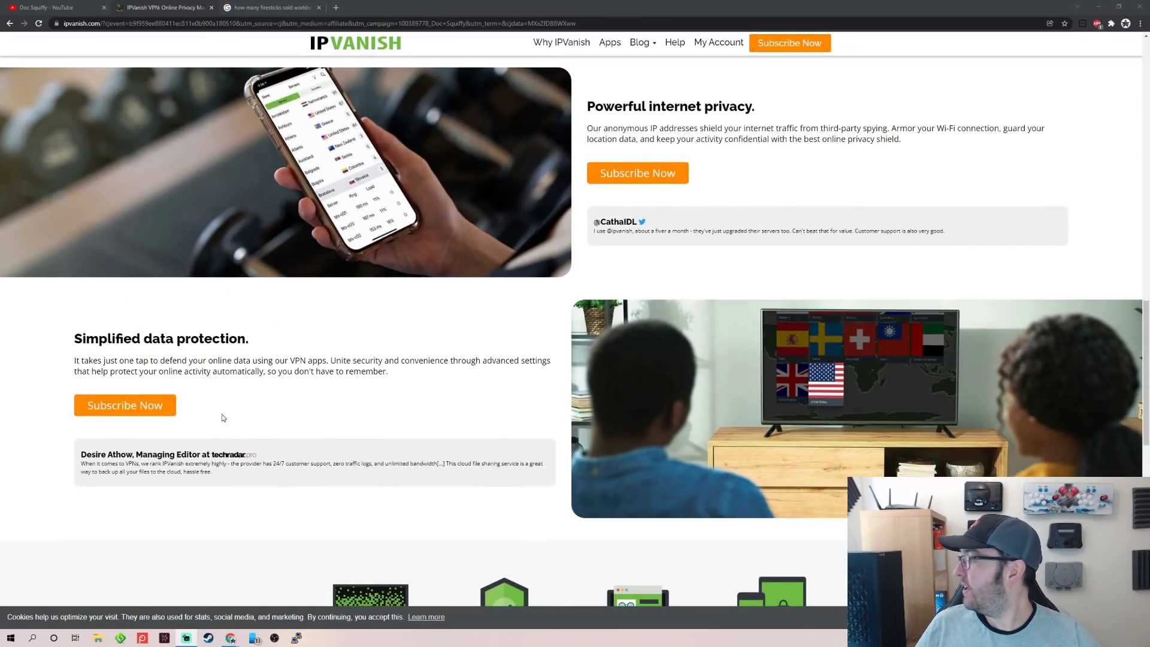
pyautogui.scroll(10, 464, 283)
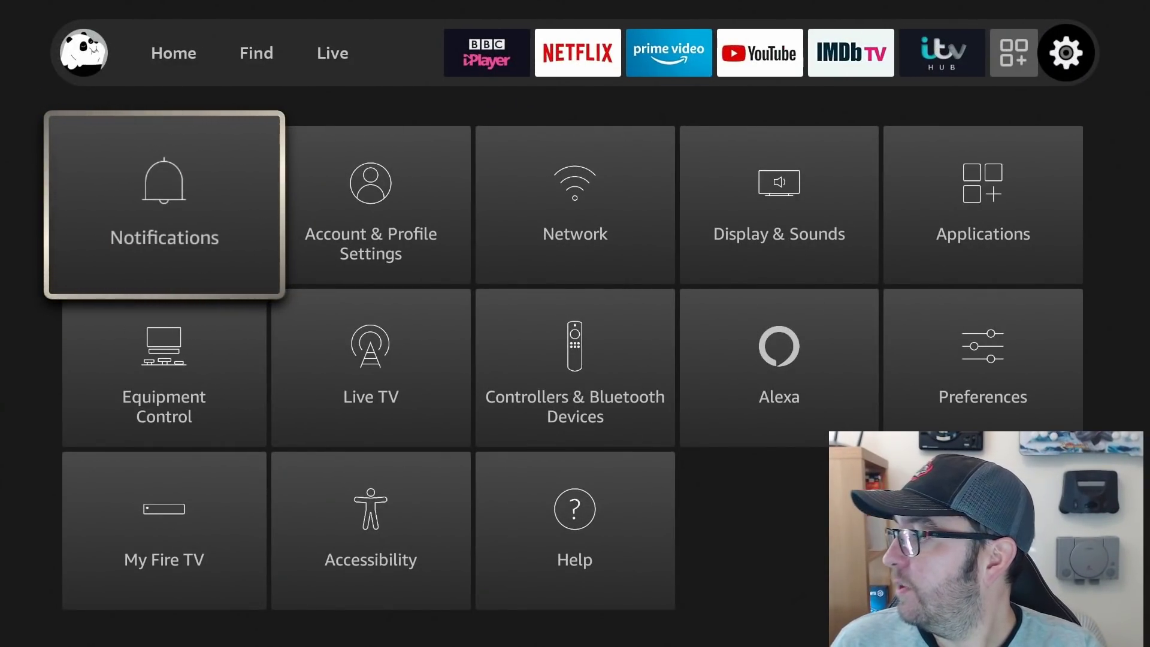
# - Go from the settings grid to the Find page and open Search
pyautogui.press('Up')
pyautogui.press('Left')
pyautogui.press('Right')
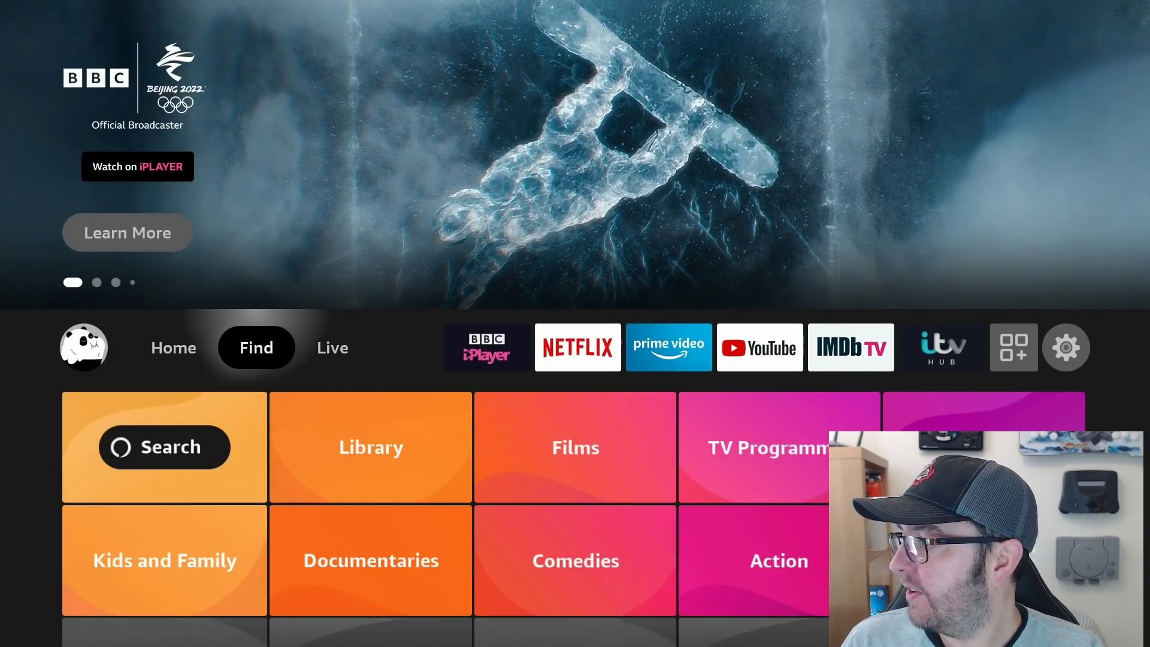
pyautogui.press('Down')
pyautogui.press('Return')
# - Enter 'Ipv' with the on-screen keyboard
pyautogui.press('Right')
pyautogui.press('Right')
pyautogui.press('Right')
pyautogui.press('Right')
pyautogui.press('Right')
pyautogui.press('Right')
pyautogui.press('Right')
pyautogui.press('Right')
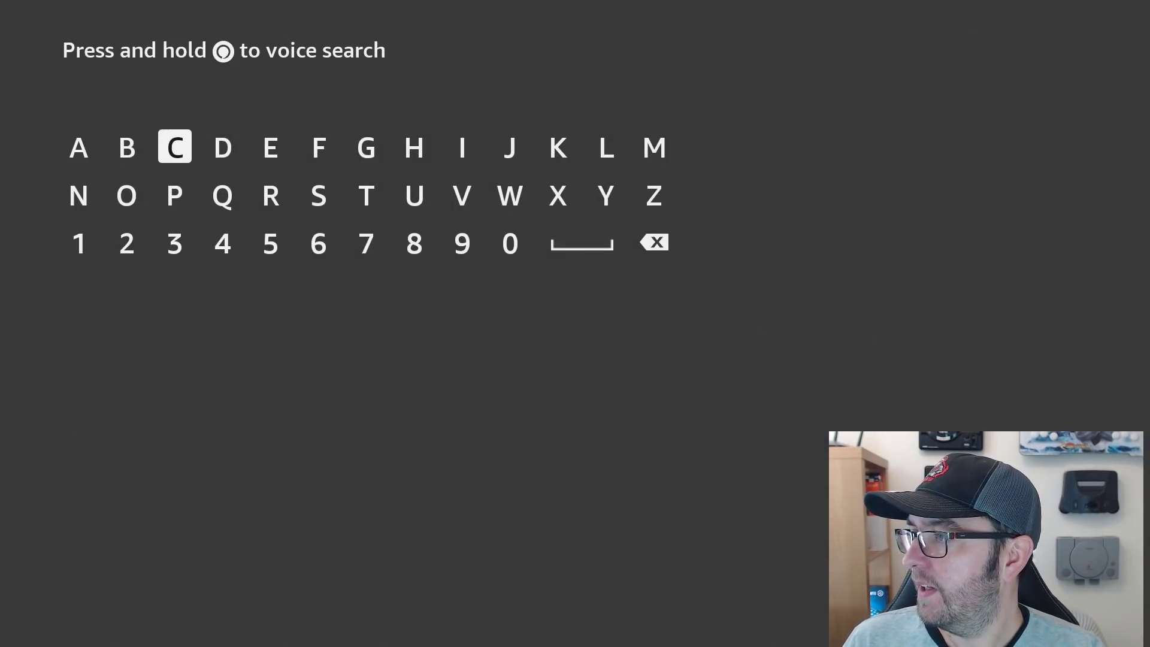
pyautogui.press('Return')
pyautogui.press('Down')
pyautogui.press('Left')
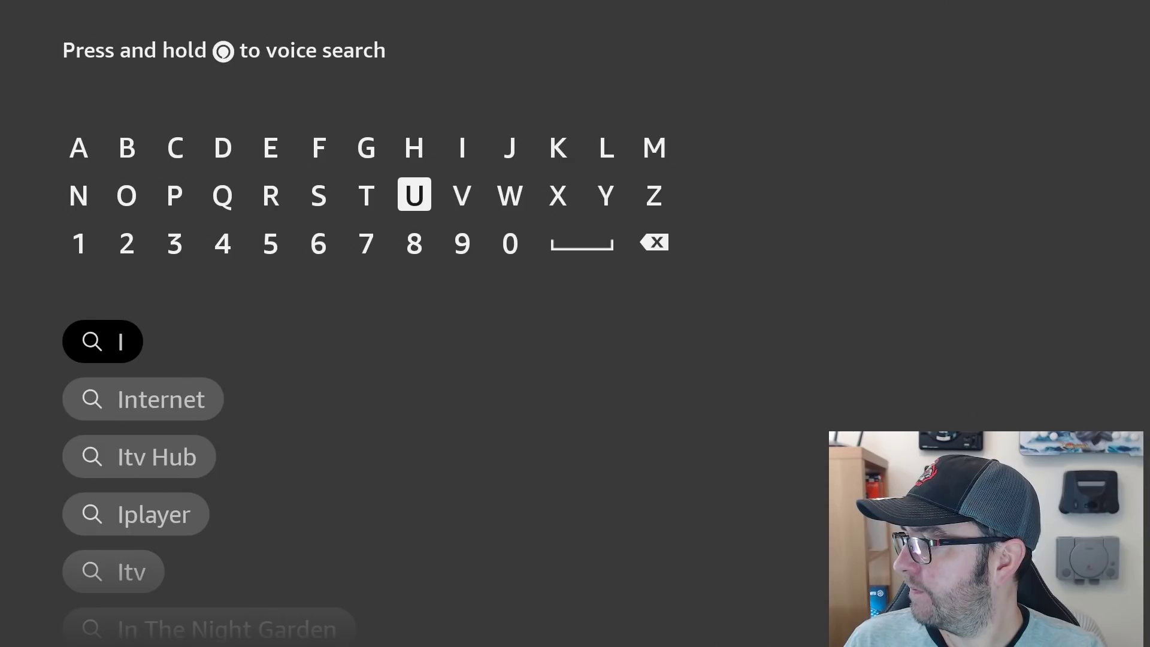
pyautogui.press('Left')
pyautogui.press('Left')
pyautogui.press('Left')
pyautogui.press('Left')
pyautogui.press('Left')
pyautogui.press('Return')
pyautogui.press('Right')
pyautogui.press('Right')
pyautogui.press('Right')
pyautogui.press('Right')
pyautogui.press('Right')
pyautogui.press('Right')
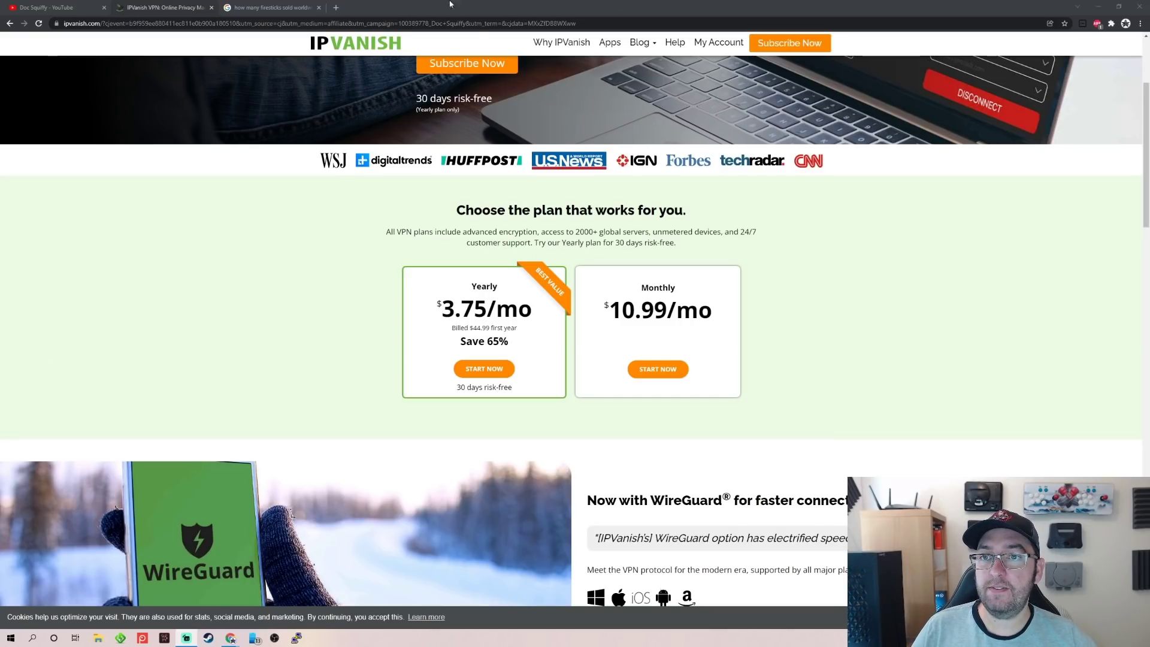
# - View the YouTube channel's Videos page from the top, then switch to the firestick sales search results
pyautogui.click(75, 6)
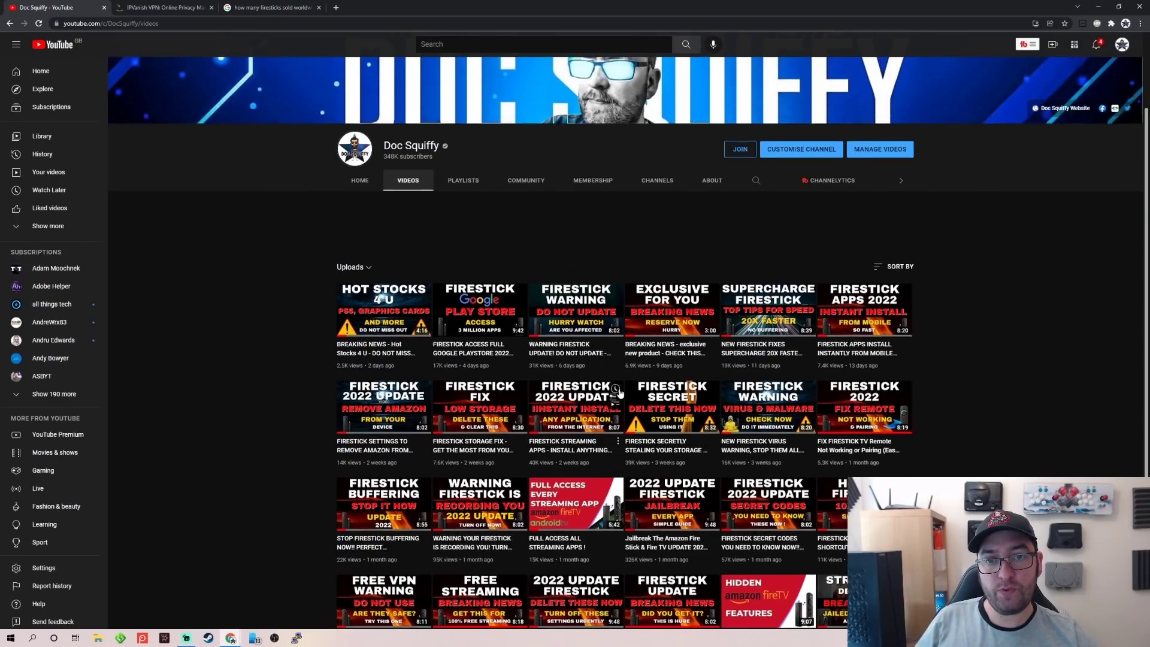
pyautogui.scroll(2, 599, 359)
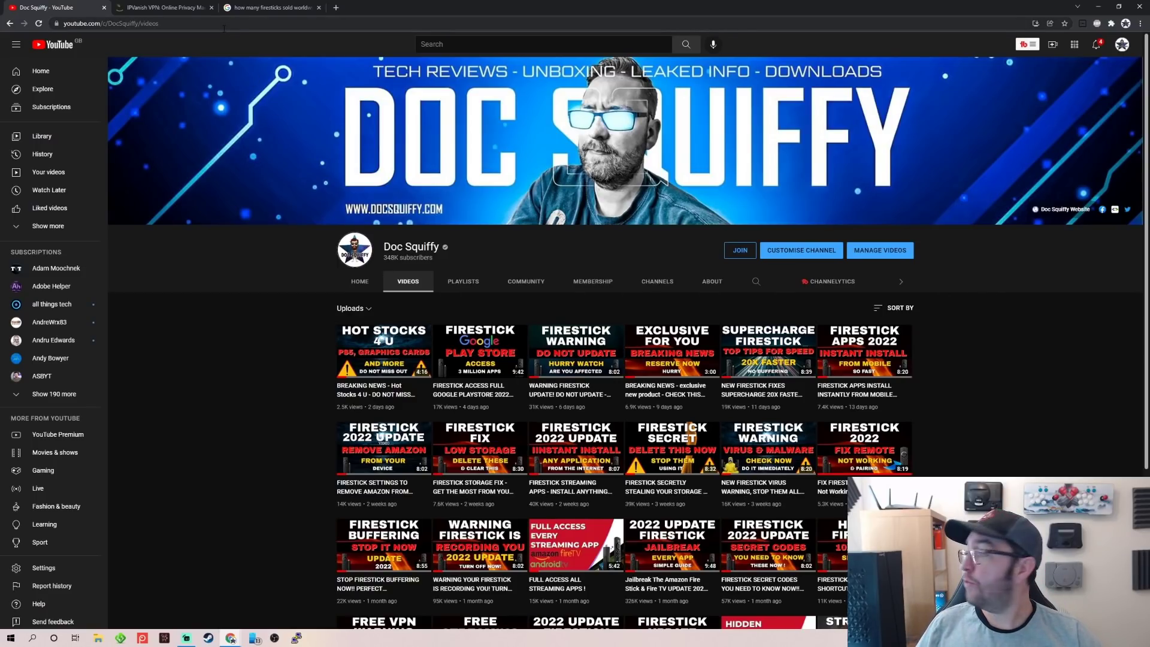
pyautogui.click(248, 7)
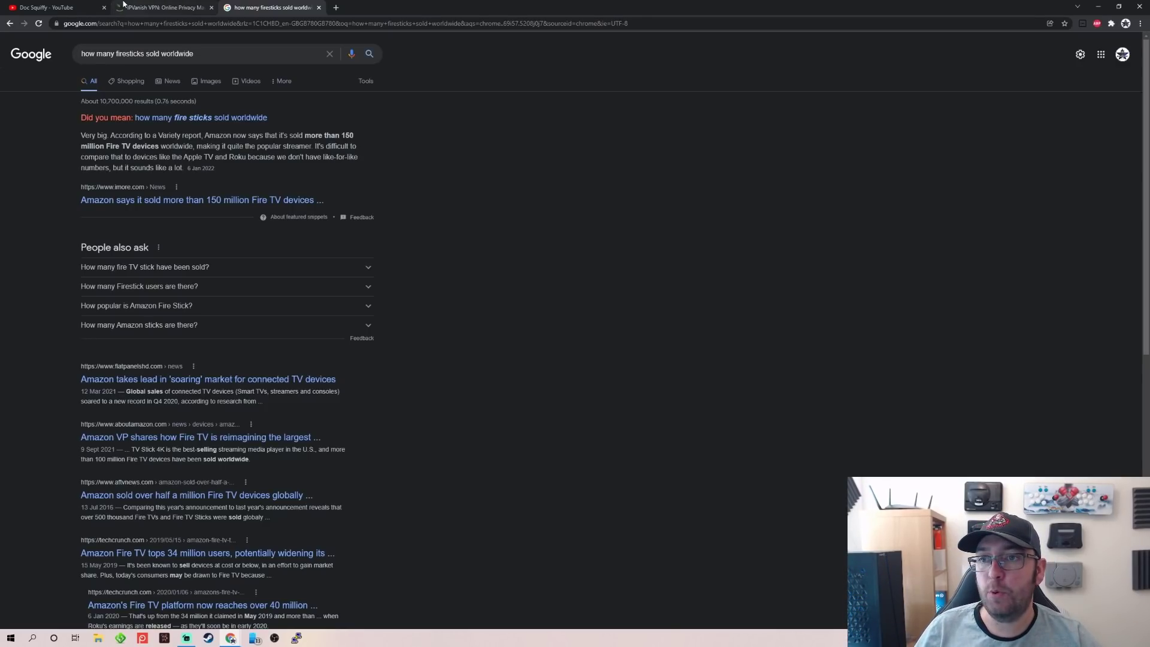
# - Switch back to the YouTube tab showing the channel's Uploads grid of Firestick videos
pyautogui.click(44, 8)
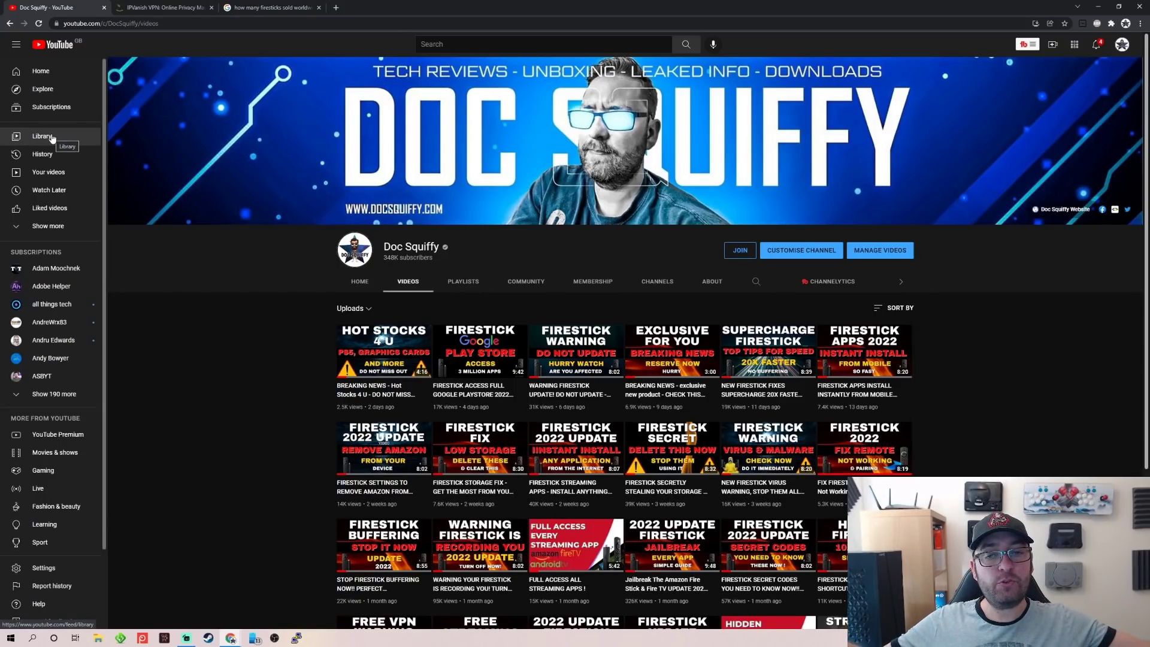